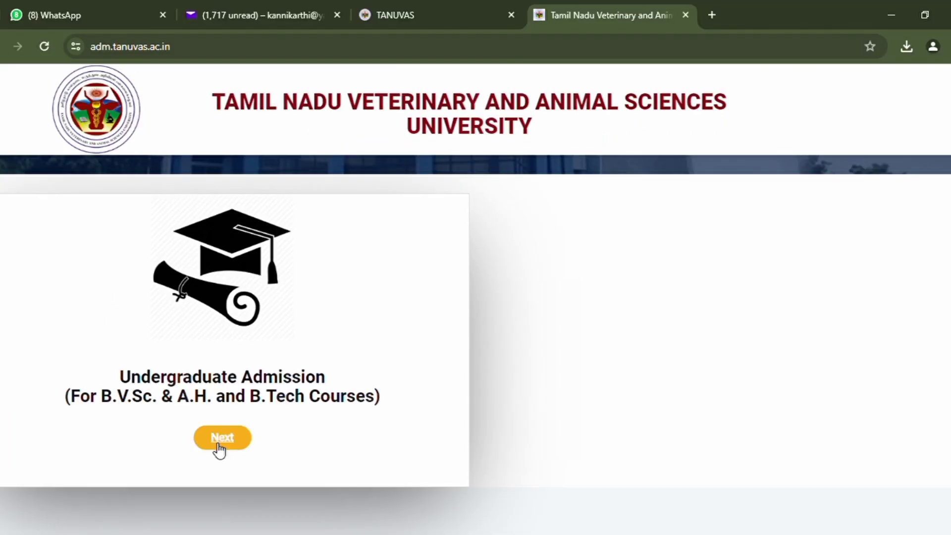
Open the UG Admission 2024-25 page and browse the Tamil Nadu, NRI and Foreign National options
{"action": "left_click", "coordinate": [218, 448]}
{"action": "scroll", "coordinate": [501, 295], "scroll_direction": "down", "scroll_amount": 8}
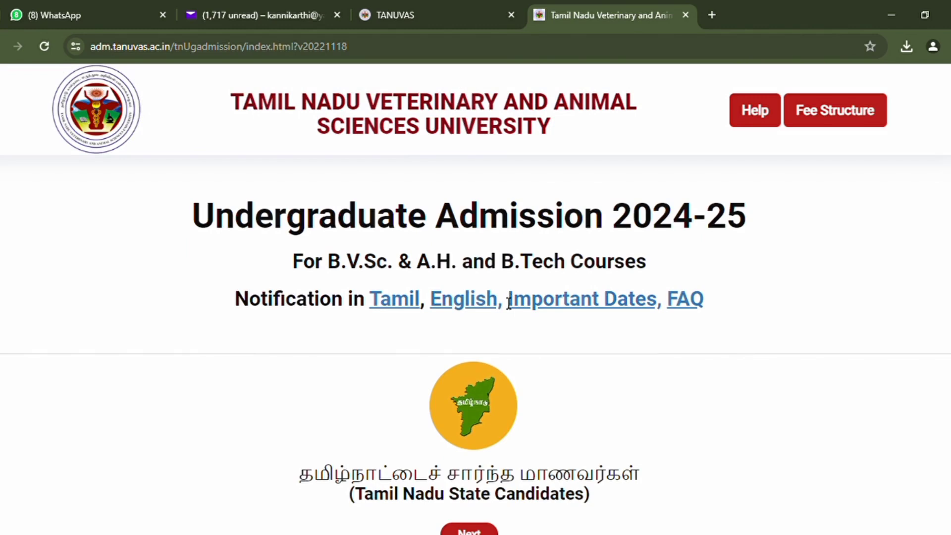
{"action": "scroll", "coordinate": [508, 304], "scroll_direction": "down", "scroll_amount": 2}
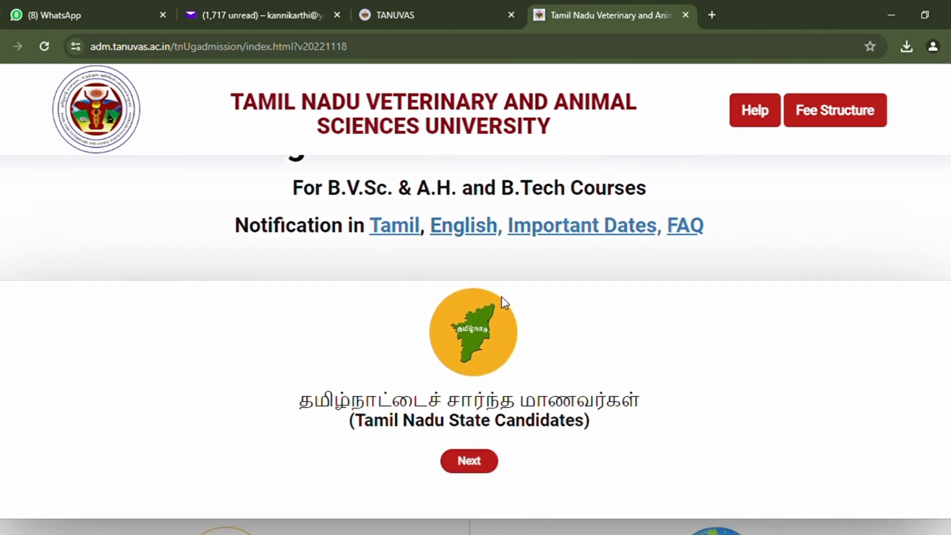
{"action": "scroll", "coordinate": [502, 301], "scroll_direction": "down", "scroll_amount": 6}
{"action": "scroll", "coordinate": [466, 310], "scroll_direction": "down", "scroll_amount": 1}
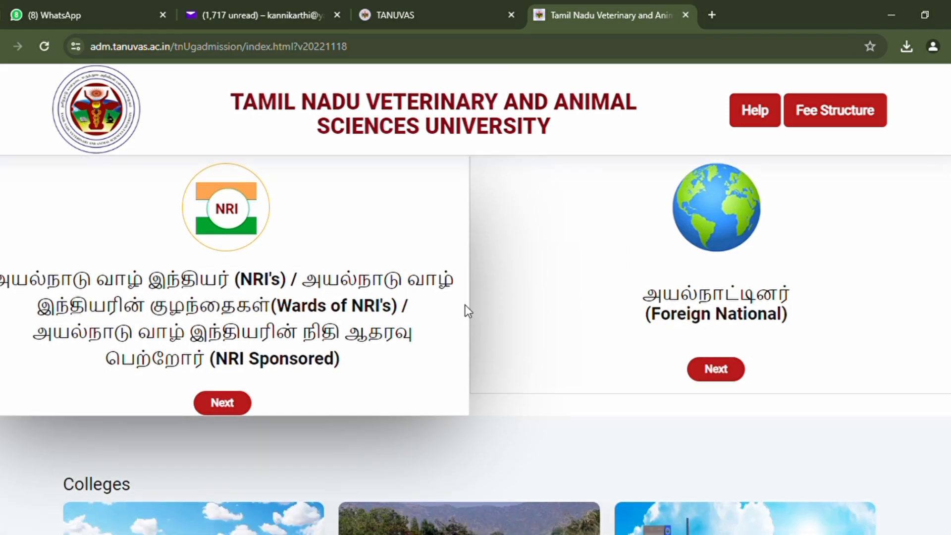
{"action": "scroll", "coordinate": [466, 311], "scroll_direction": "down", "scroll_amount": 1}
{"action": "scroll", "coordinate": [465, 311], "scroll_direction": "down", "scroll_amount": 1}
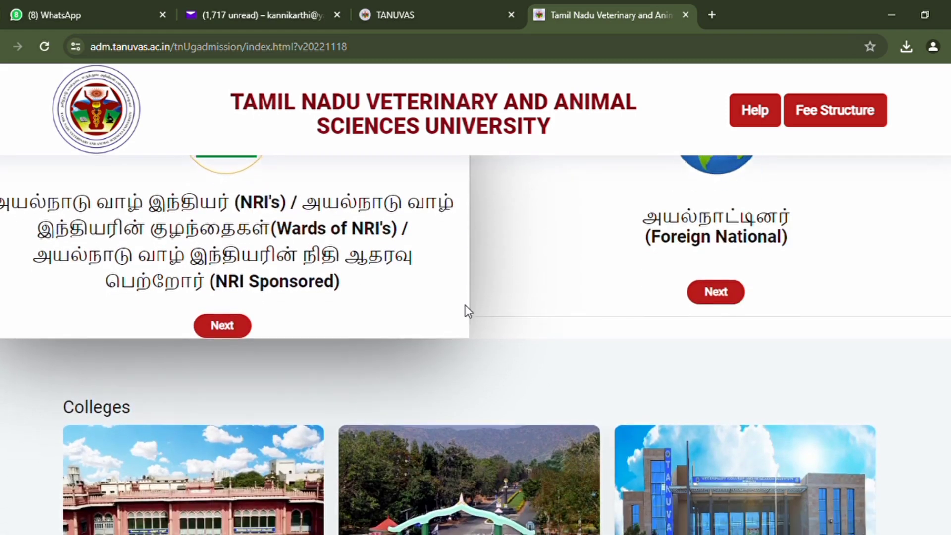
{"action": "scroll", "coordinate": [466, 311], "scroll_direction": "up", "scroll_amount": 3}
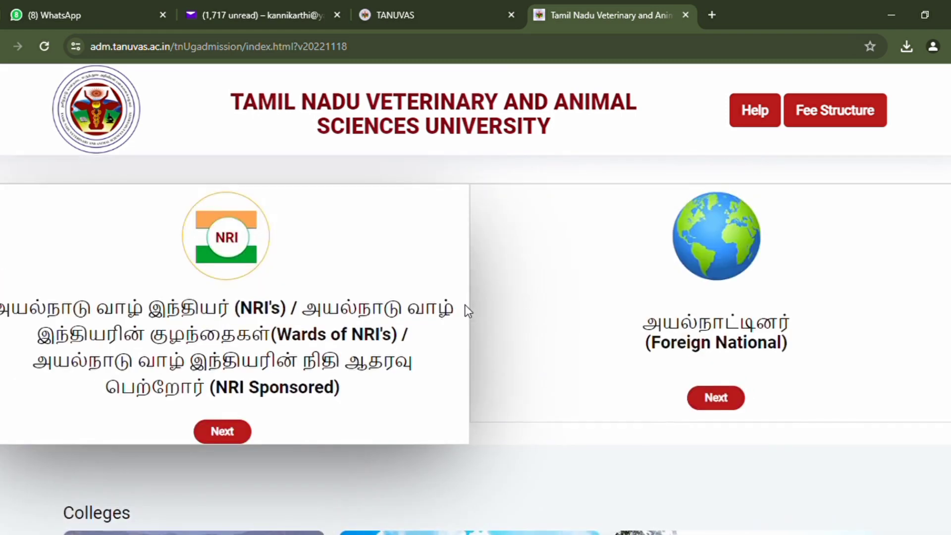
{"action": "scroll", "coordinate": [468, 313], "scroll_direction": "up", "scroll_amount": 2}
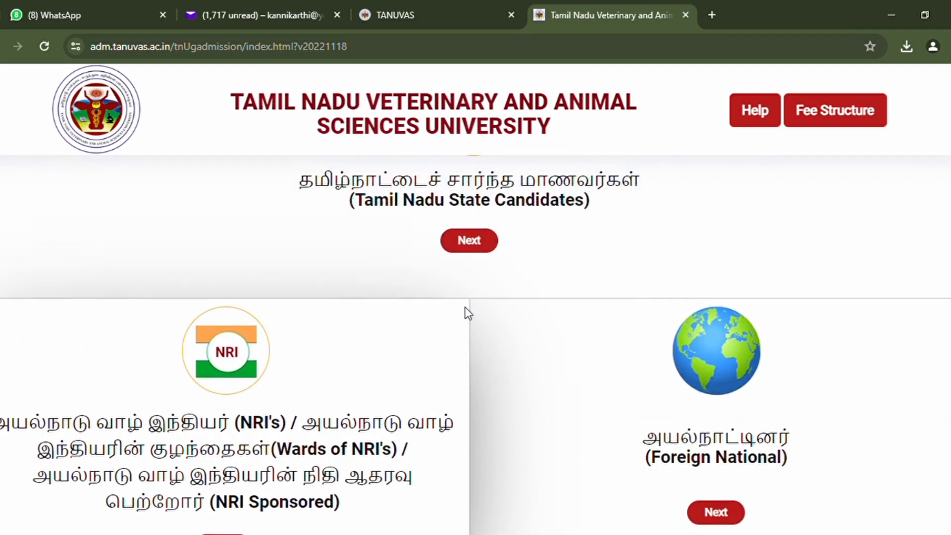
{"action": "scroll", "coordinate": [468, 313], "scroll_direction": "up", "scroll_amount": 2}
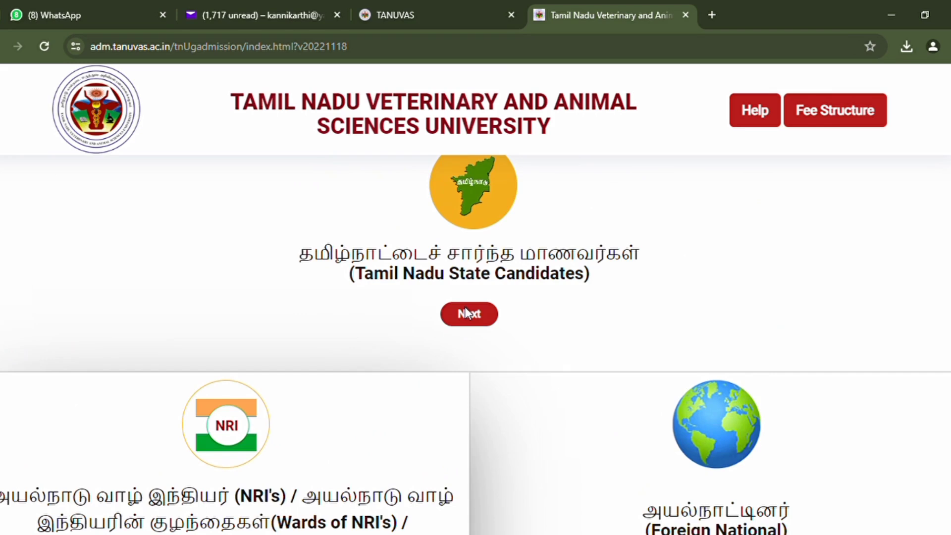
{"action": "scroll", "coordinate": [465, 312], "scroll_direction": "up", "scroll_amount": 2}
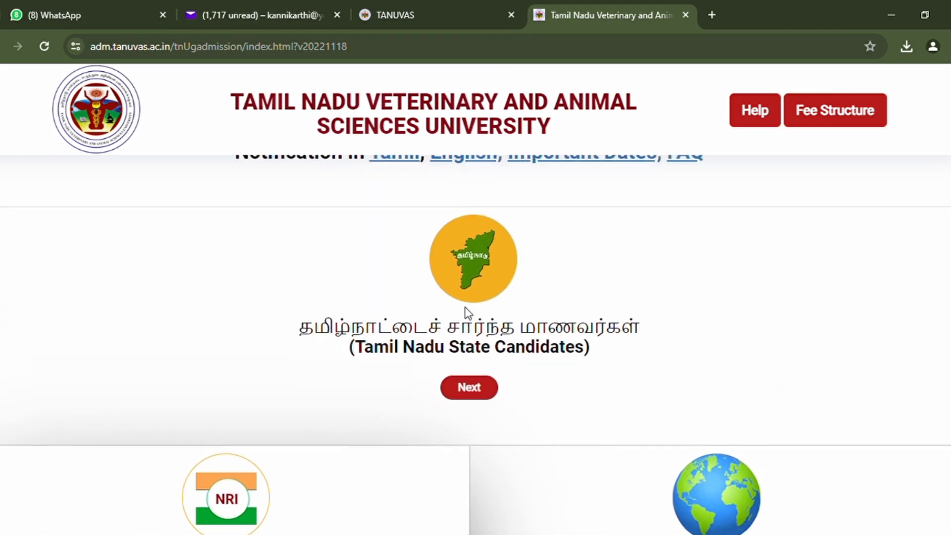
Continue as a Tamil Nadu State candidate and request an OTP for the registered email
{"action": "left_click", "coordinate": [475, 394]}
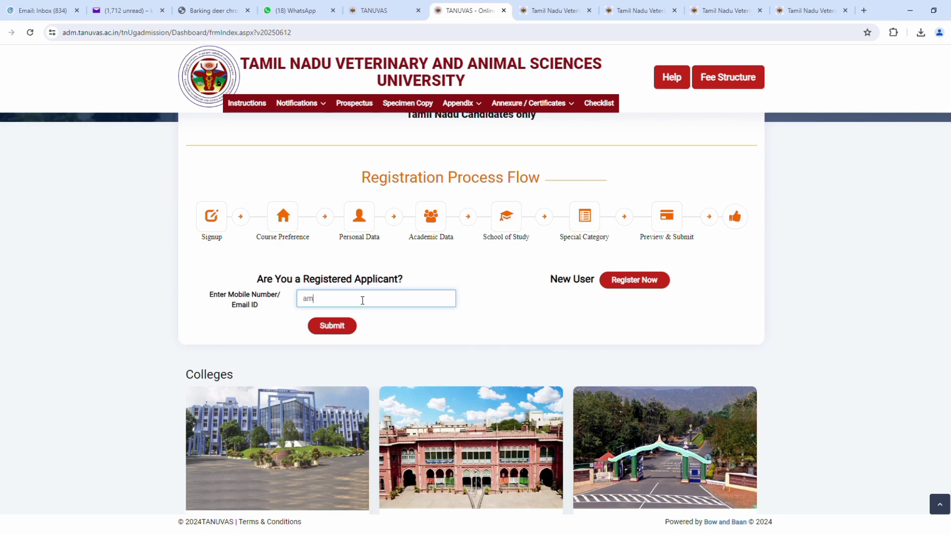
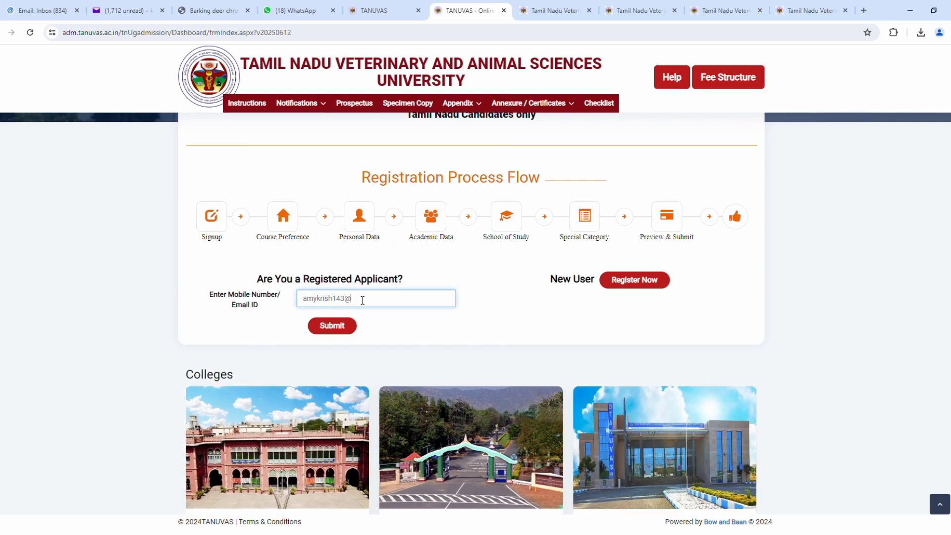
{"action": "left_click", "coordinate": [340, 327]}
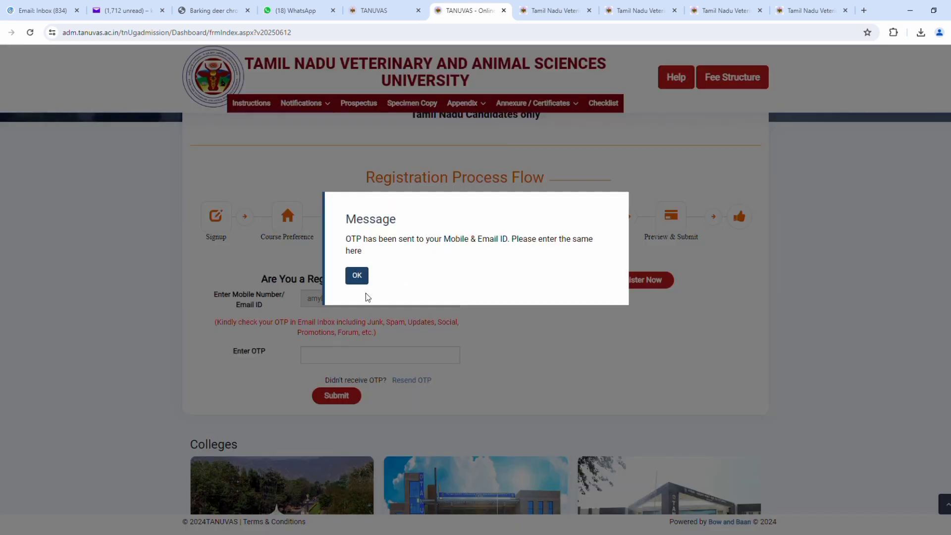
{"action": "left_click", "coordinate": [356, 276]}
Enter the emailed OTP to verify and sign in
{"action": "left_click", "coordinate": [435, 361]}
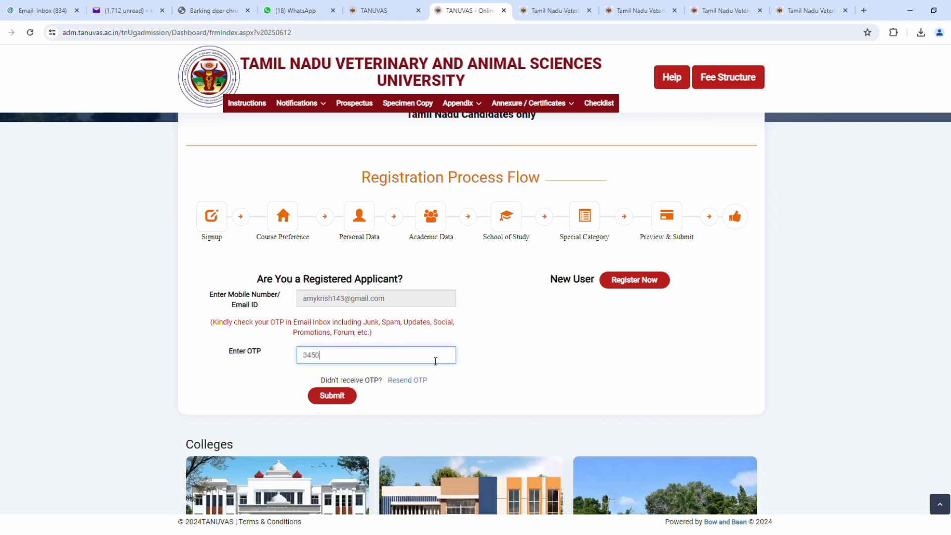
{"action": "left_click", "coordinate": [324, 400]}
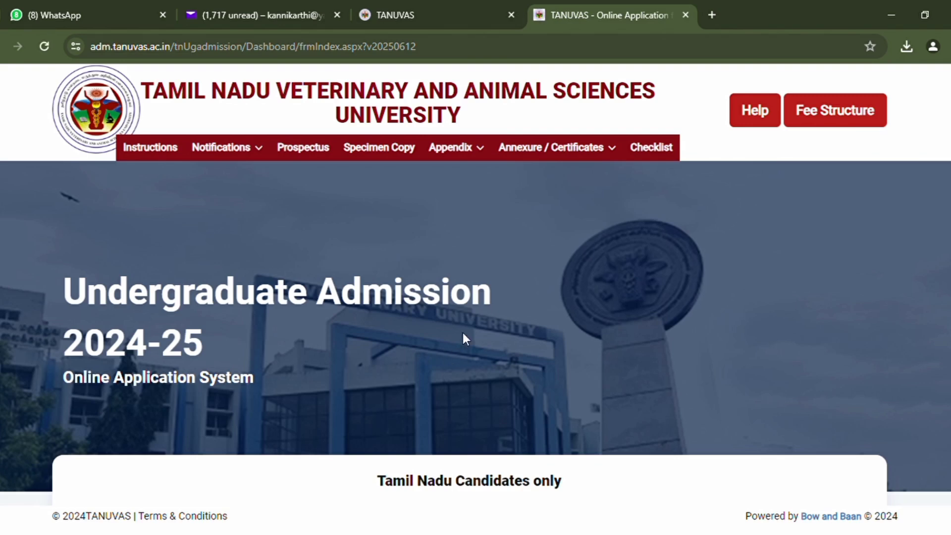
{"action": "scroll", "coordinate": [459, 331], "scroll_direction": "down", "scroll_amount": 1}
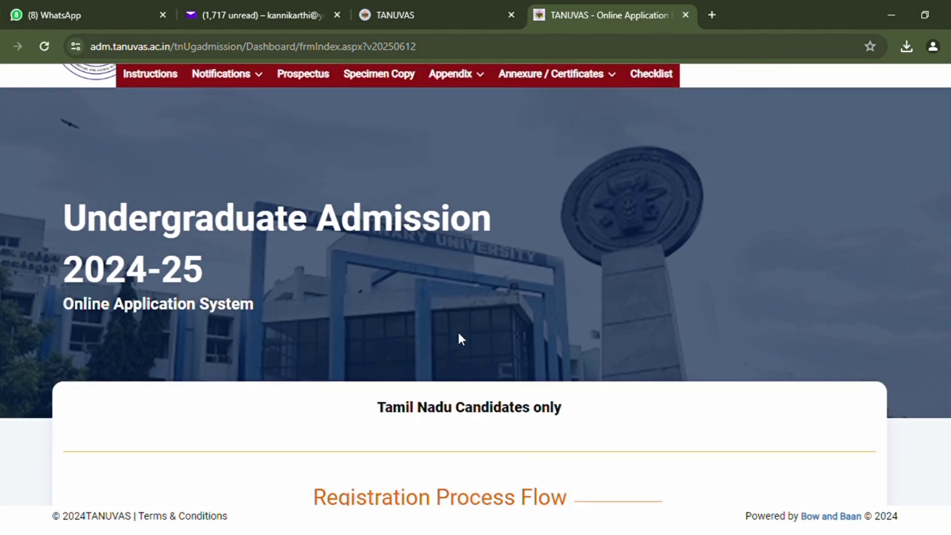
Start a new registration, accept the eligibility conditions, and submit the mobile number with reCAPTCHA
{"action": "scroll", "coordinate": [458, 334], "scroll_direction": "down", "scroll_amount": 5}
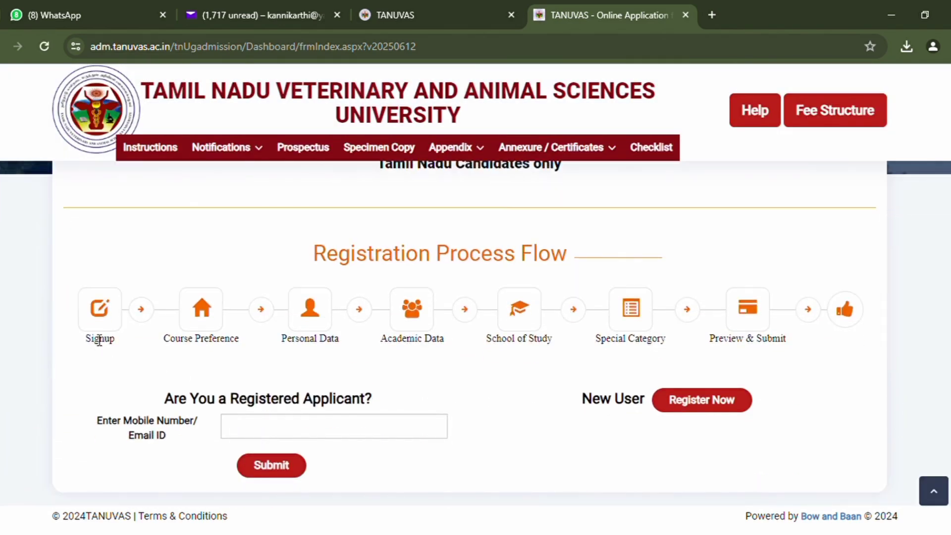
{"action": "scroll", "coordinate": [99, 341], "scroll_direction": "down", "scroll_amount": 3}
{"action": "left_click", "coordinate": [693, 264]}
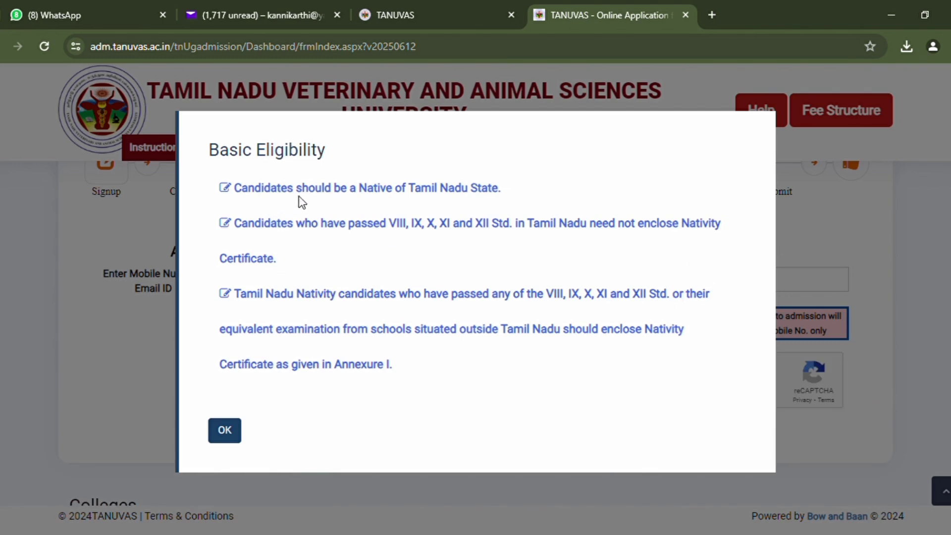
{"action": "left_click", "coordinate": [220, 433]}
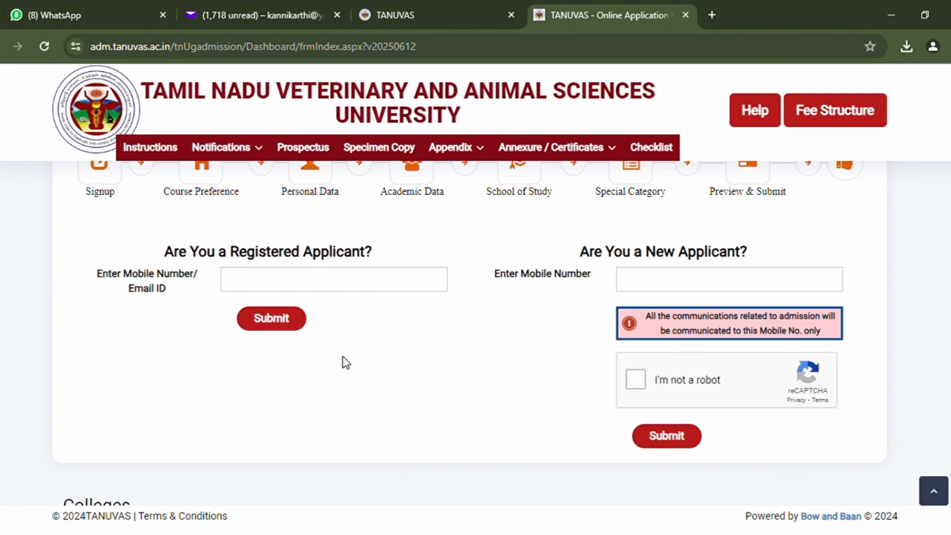
{"action": "left_click", "coordinate": [675, 286]}
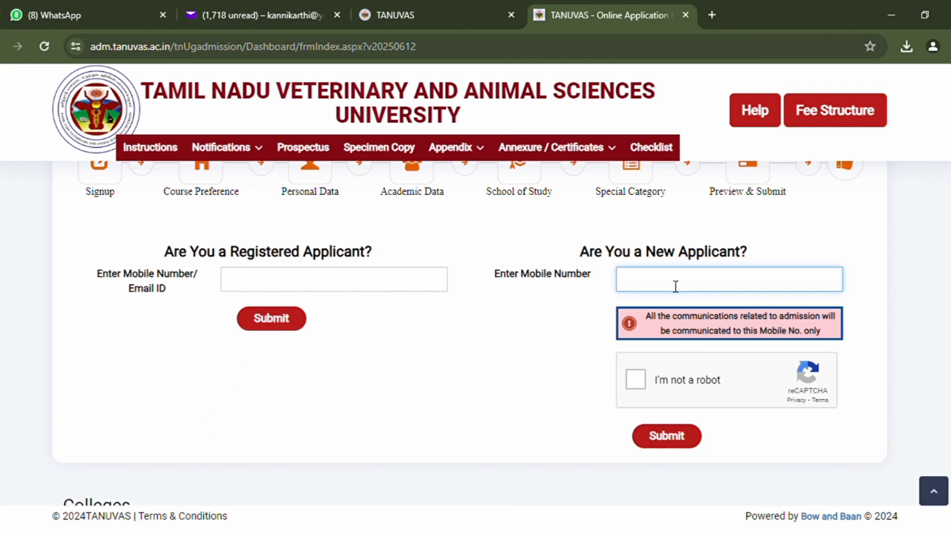
{"action": "left_click", "coordinate": [635, 380]}
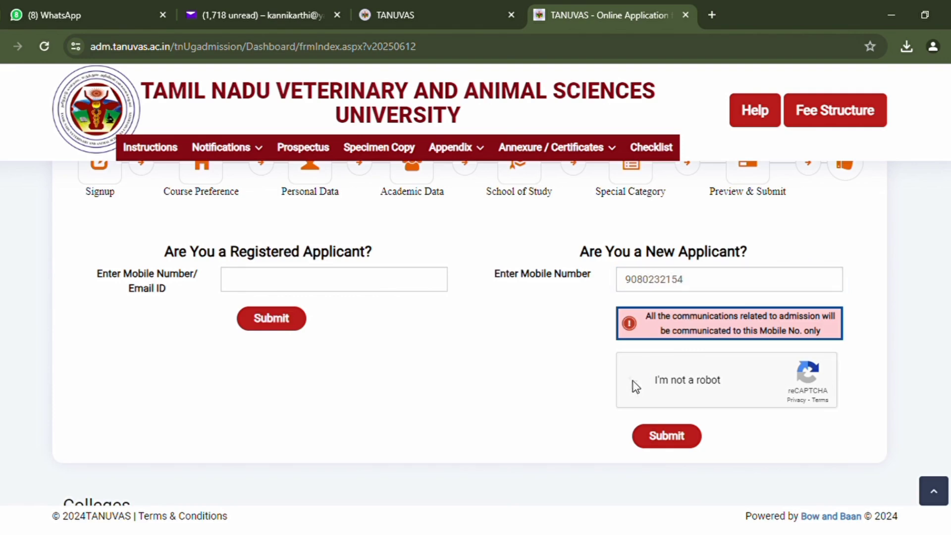
{"action": "left_click", "coordinate": [672, 439]}
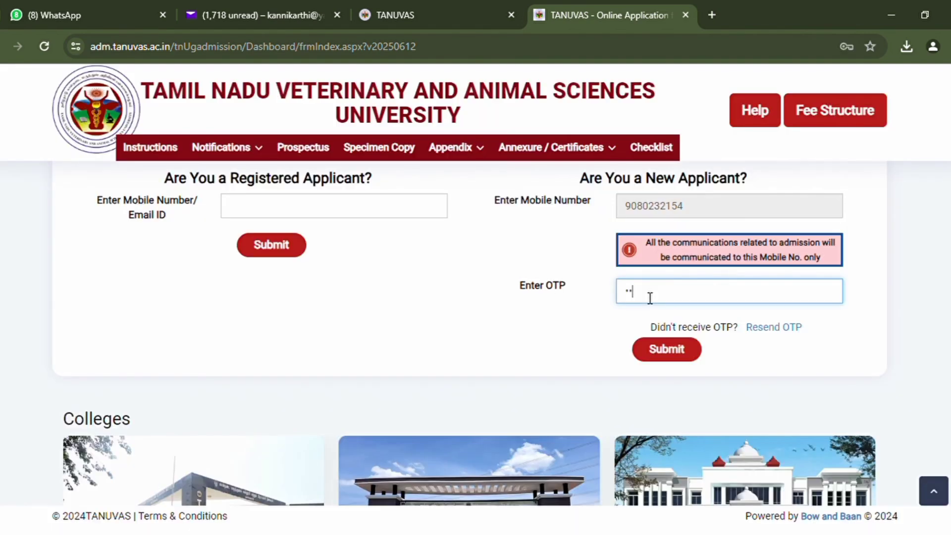
Verify the mobile OTP, then submit the email address and verify its OTP
{"action": "type", "text": "••••"}
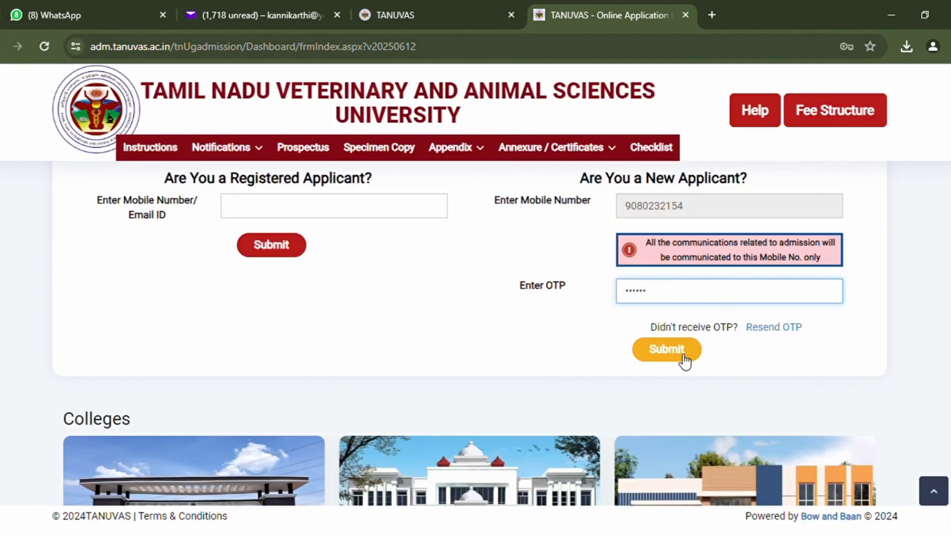
{"action": "left_click", "coordinate": [683, 355]}
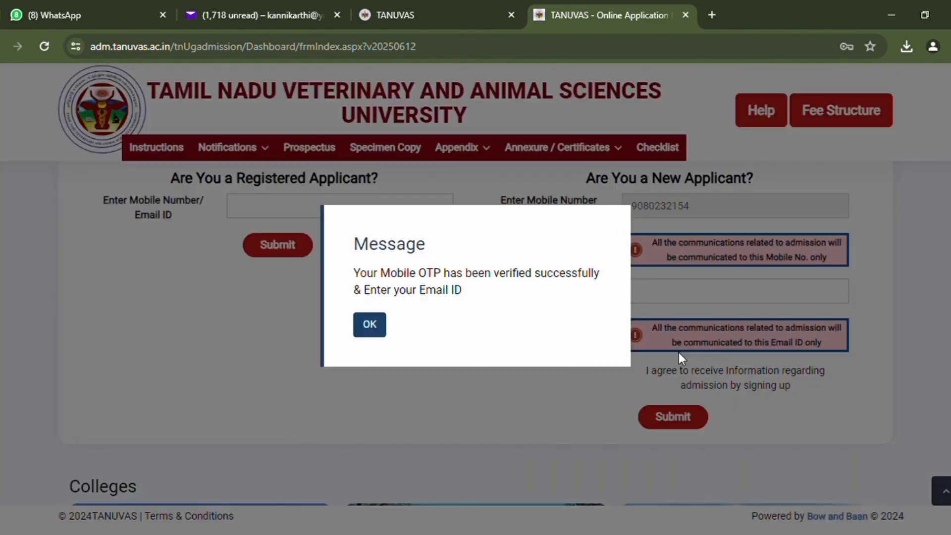
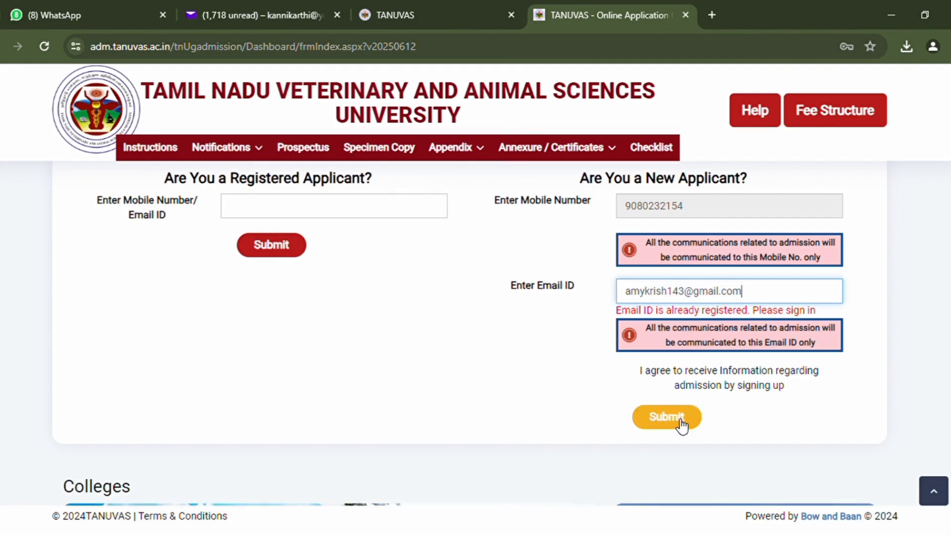
{"action": "left_click", "coordinate": [682, 424]}
{"action": "left_click", "coordinate": [371, 327]}
{"action": "left_click", "coordinate": [739, 416]}
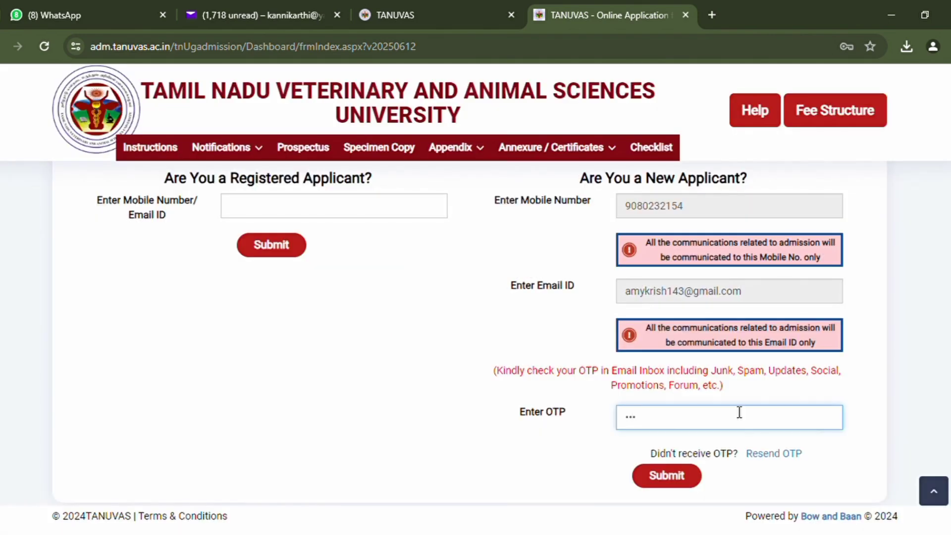
{"action": "left_click", "coordinate": [668, 476]}
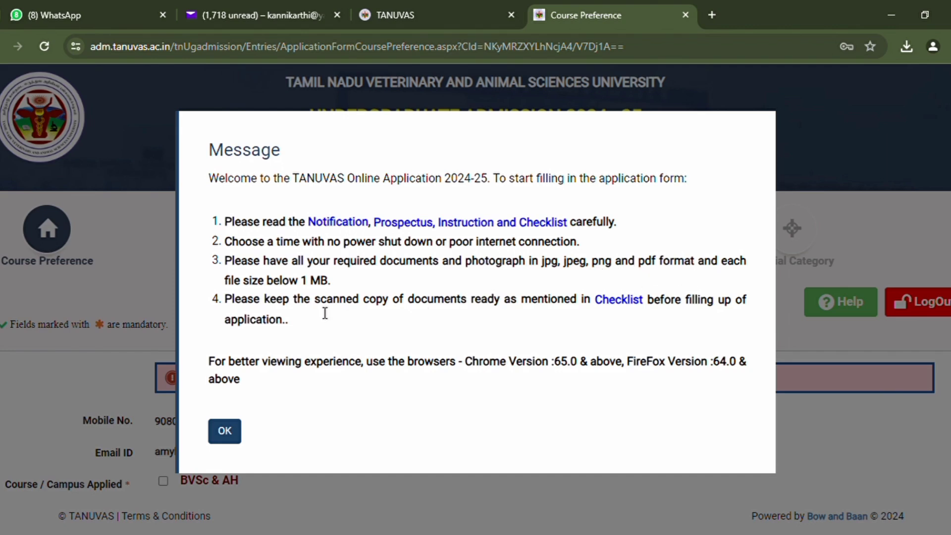
Dismiss the welcome message and select the BVSc & AH course, acknowledging its eligibility notice
{"action": "left_click", "coordinate": [226, 435]}
{"action": "scroll", "coordinate": [365, 357], "scroll_direction": "down", "scroll_amount": 1}
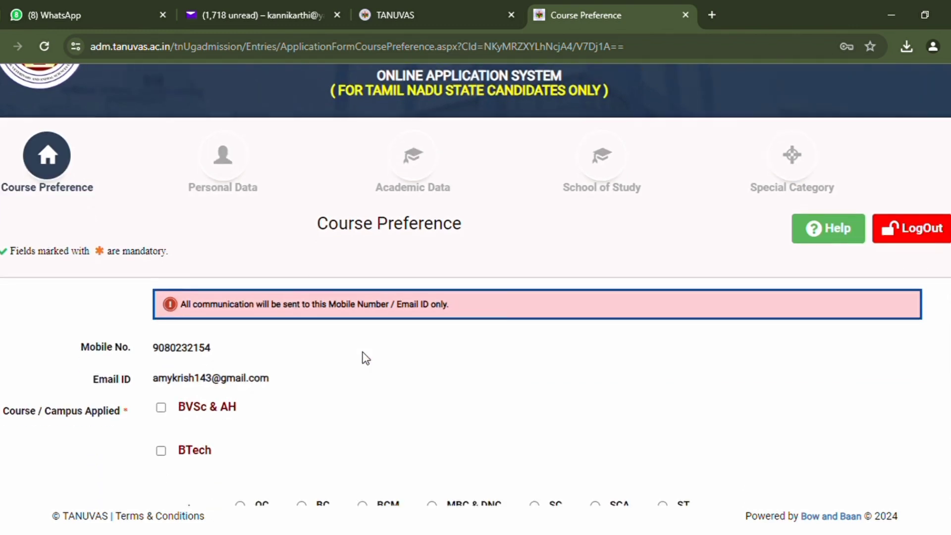
{"action": "scroll", "coordinate": [365, 356], "scroll_direction": "down", "scroll_amount": 1}
{"action": "scroll", "coordinate": [190, 289], "scroll_direction": "down", "scroll_amount": 1}
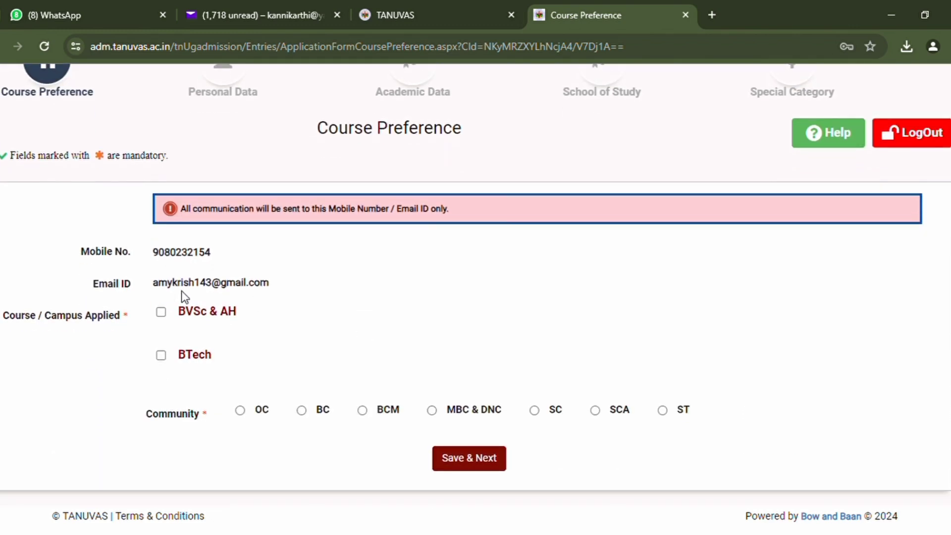
{"action": "left_click", "coordinate": [161, 311]}
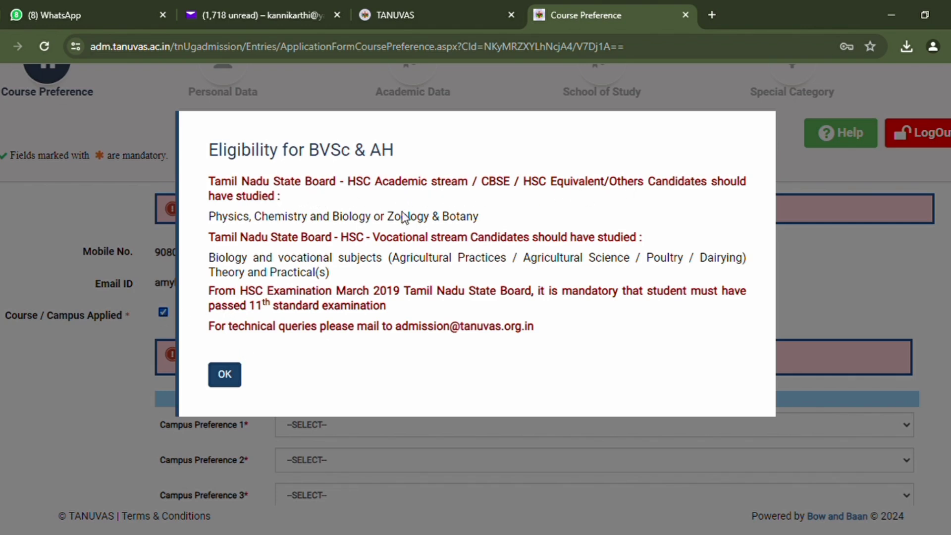
{"action": "left_click", "coordinate": [224, 375]}
{"action": "scroll", "coordinate": [250, 340], "scroll_direction": "down", "scroll_amount": 3}
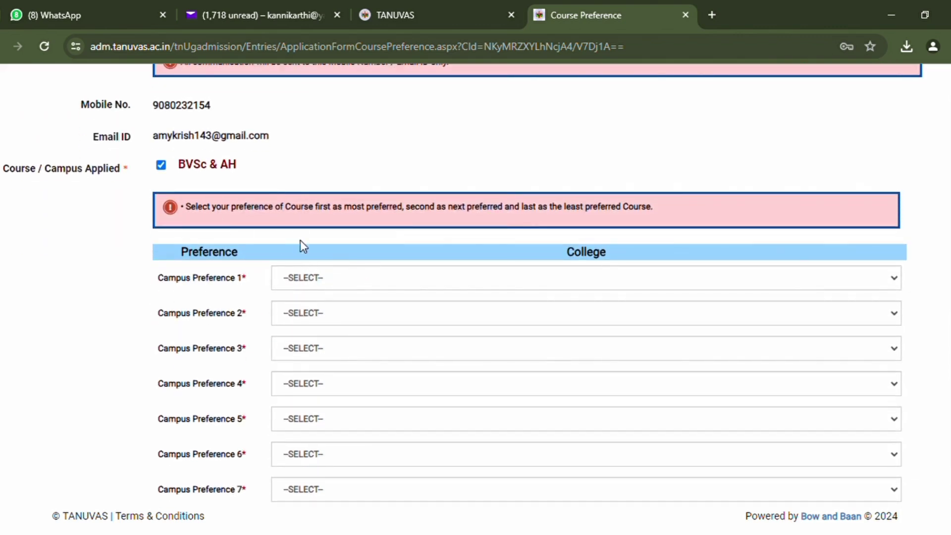
Set campus preferences 1–4: Chennai, Pannaikinaru Udumalpet, Namakkal, Tirunelveli
{"action": "left_click", "coordinate": [508, 283]}
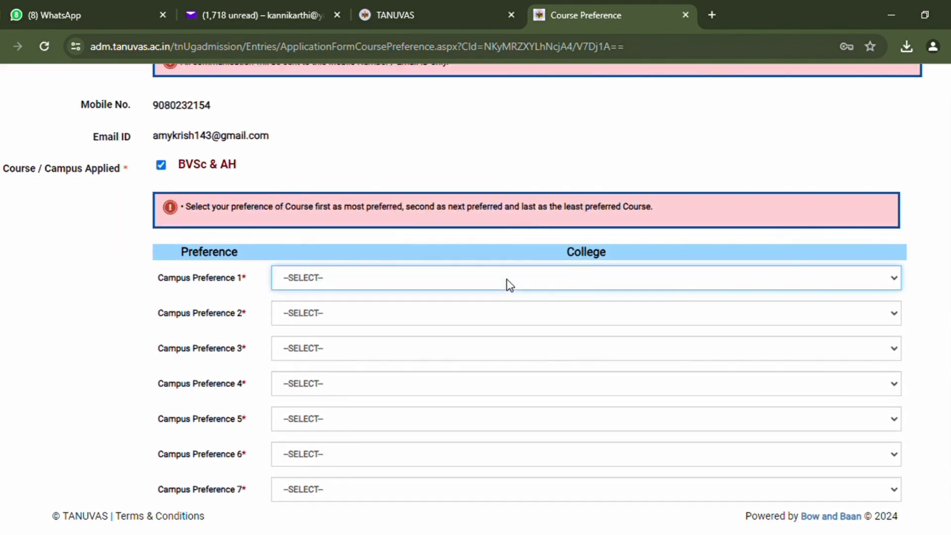
{"action": "left_click", "coordinate": [503, 312]}
{"action": "left_click", "coordinate": [515, 319]}
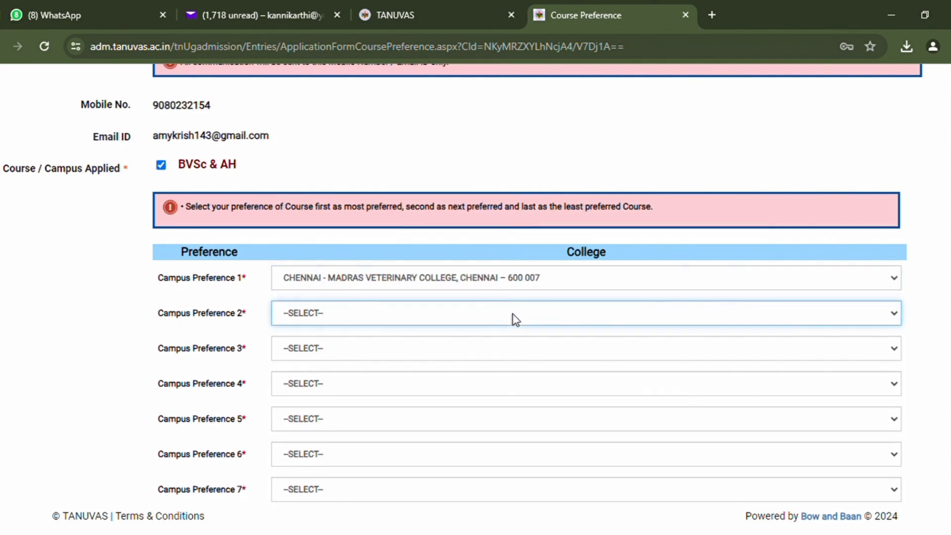
{"action": "left_click", "coordinate": [506, 405]}
{"action": "left_click", "coordinate": [466, 356]}
{"action": "left_click", "coordinate": [462, 377]}
{"action": "left_click", "coordinate": [483, 389]}
{"action": "left_click", "coordinate": [490, 425]}
Set campus preferences 5–7: Orathanadu, Veerapandi Theni, Thalaivasal Koot Road Salem
{"action": "left_click", "coordinate": [475, 421]}
{"action": "left_click", "coordinate": [488, 452]}
{"action": "left_click", "coordinate": [501, 459]}
{"action": "left_click", "coordinate": [504, 493]}
{"action": "left_click", "coordinate": [501, 493]}
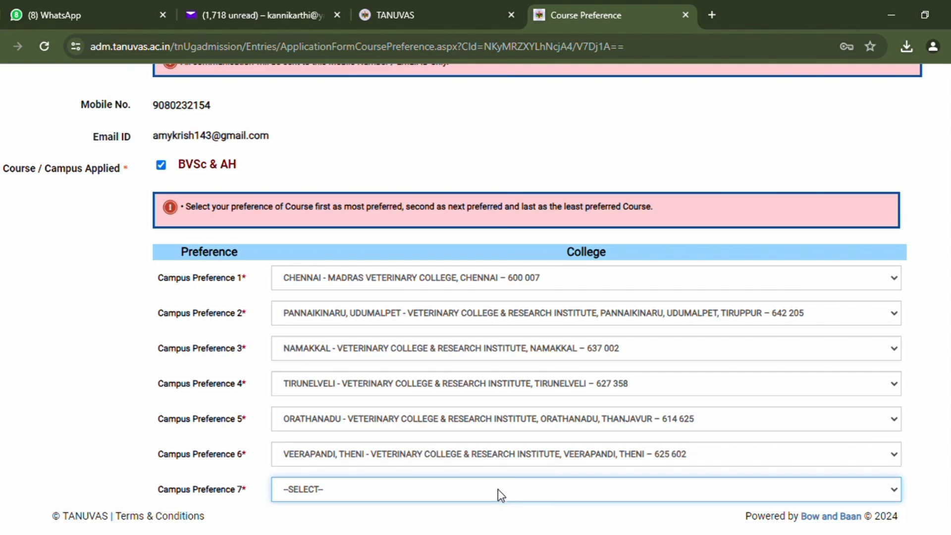
{"action": "left_click", "coordinate": [503, 519]}
{"action": "scroll", "coordinate": [492, 438], "scroll_direction": "down", "scroll_amount": 3}
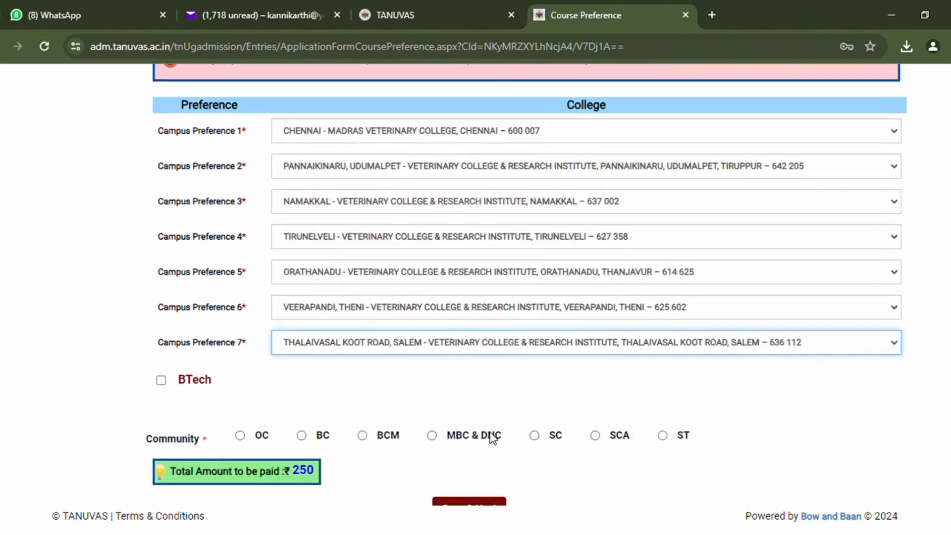
{"action": "scroll", "coordinate": [492, 438], "scroll_direction": "down", "scroll_amount": 1}
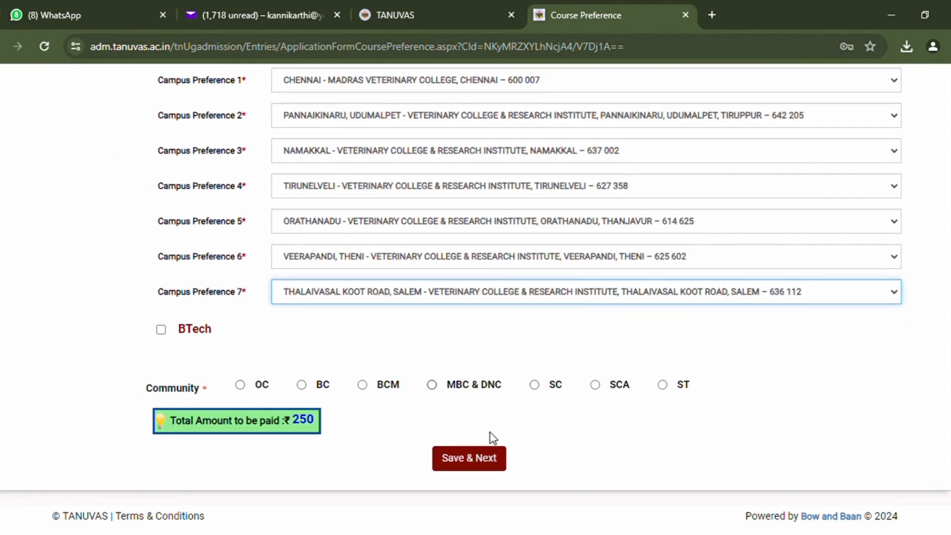
Add the BTech course and acknowledge its eligibility notice
{"action": "left_click", "coordinate": [161, 331]}
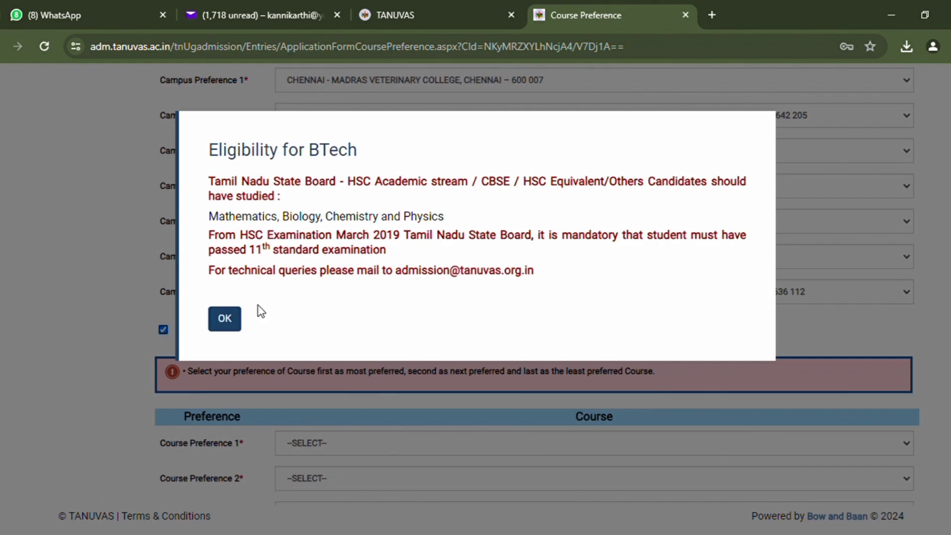
{"action": "left_click", "coordinate": [232, 324]}
{"action": "scroll", "coordinate": [298, 331], "scroll_direction": "down", "scroll_amount": 3}
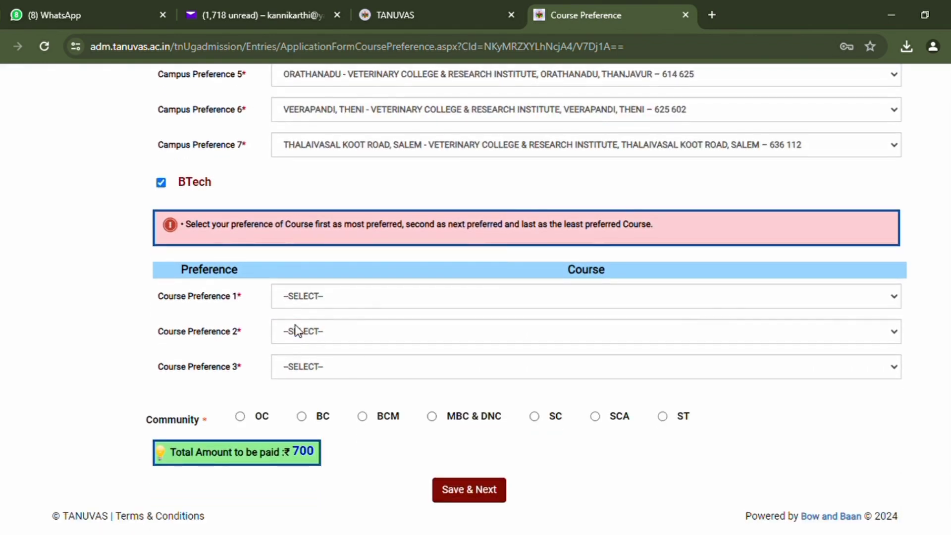
Rank Poultry Technology Hosur, Food Technology Koduveli, Dairy Technology Koduveli, and set community to OC
{"action": "left_click", "coordinate": [369, 305]}
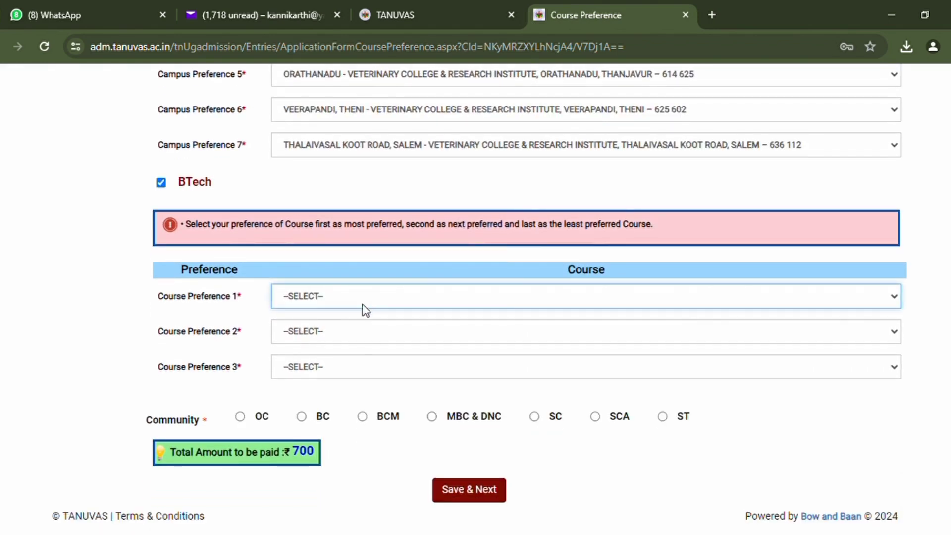
{"action": "left_click", "coordinate": [361, 343]}
{"action": "left_click", "coordinate": [370, 334]}
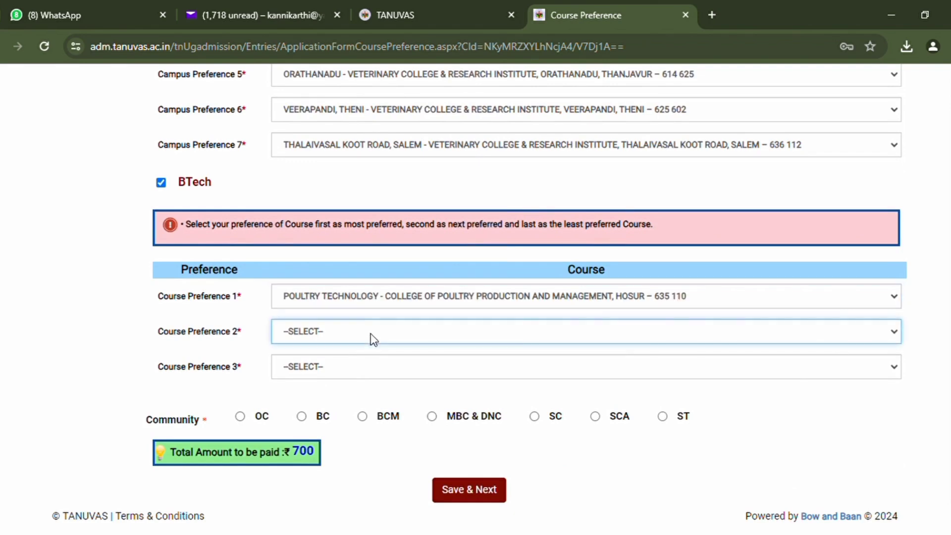
{"action": "left_click", "coordinate": [371, 367]}
{"action": "left_click", "coordinate": [375, 370]}
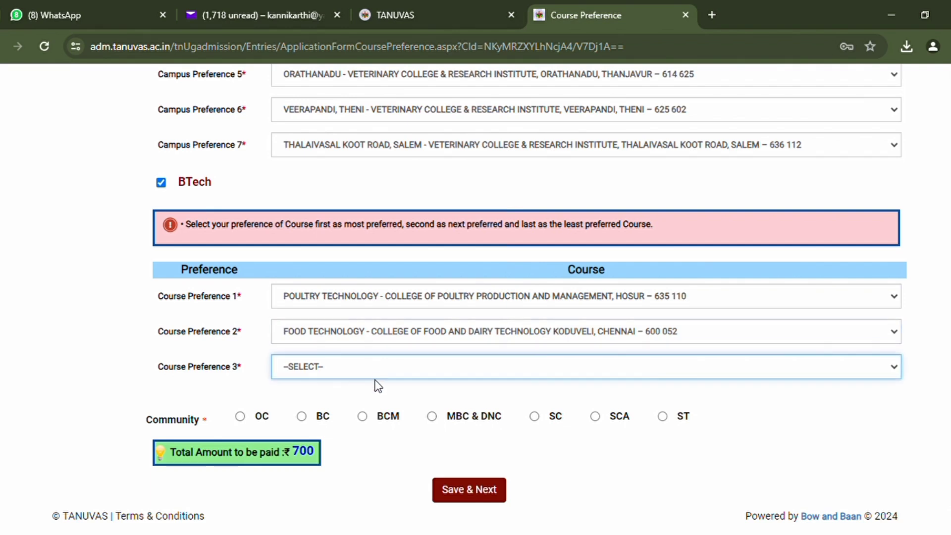
{"action": "left_click", "coordinate": [378, 404]}
{"action": "scroll", "coordinate": [308, 367], "scroll_direction": "down", "scroll_amount": 1}
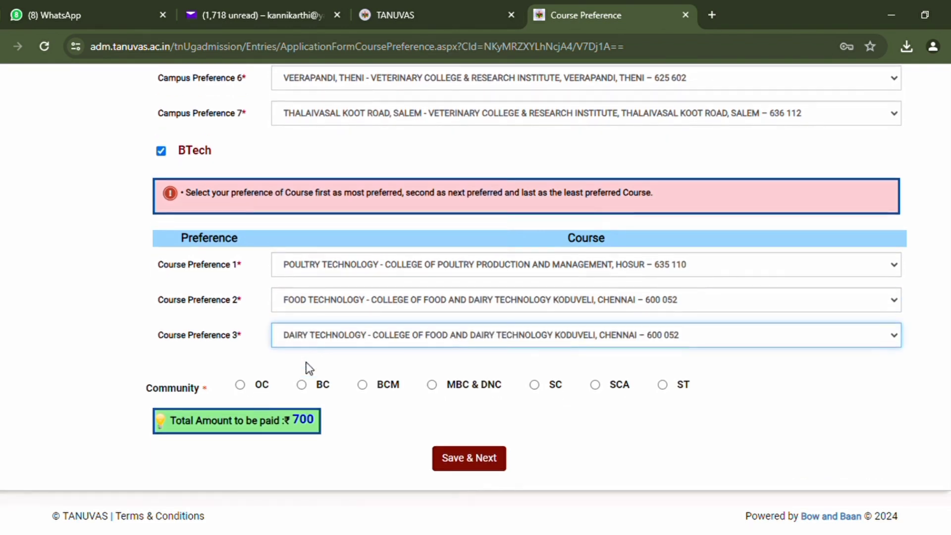
{"action": "left_click", "coordinate": [242, 386]}
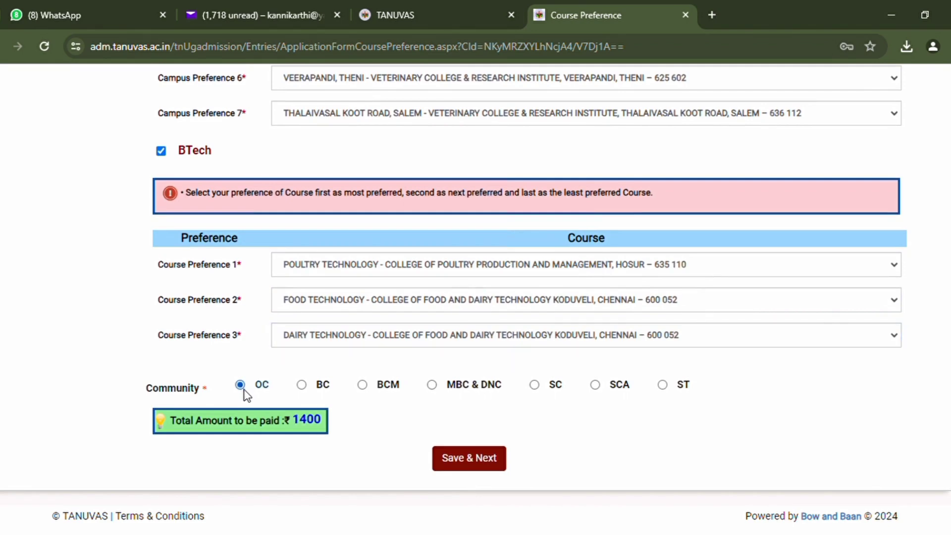
Change the community to SC and choose caste 061 - VELAN
{"action": "left_click", "coordinate": [305, 387]}
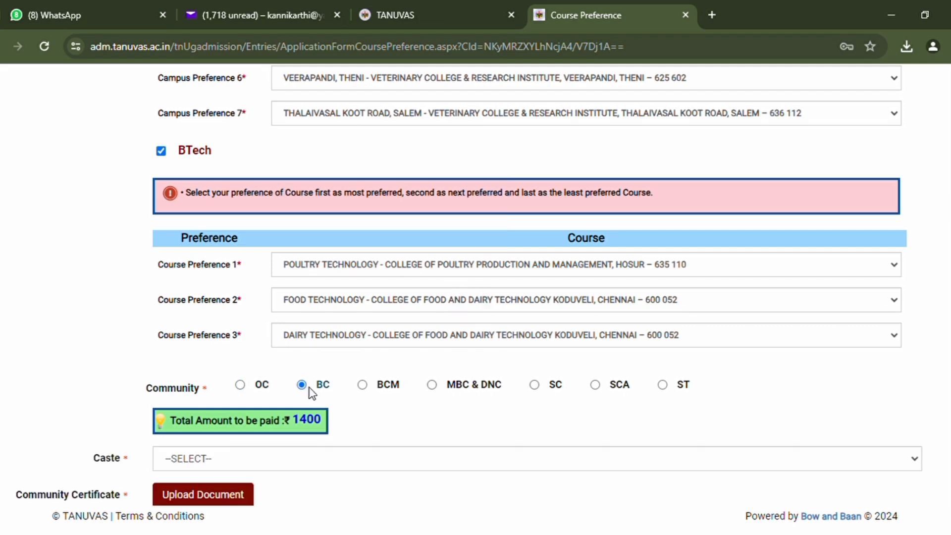
{"action": "left_click", "coordinate": [365, 386]}
{"action": "left_click", "coordinate": [433, 386]}
{"action": "left_click", "coordinate": [535, 385]}
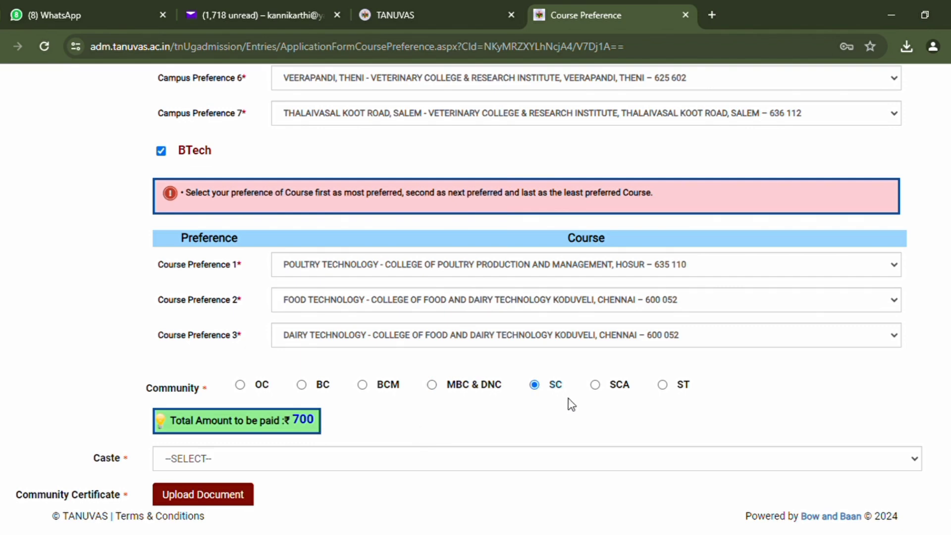
{"action": "scroll", "coordinate": [555, 412], "scroll_direction": "down", "scroll_amount": 2}
{"action": "left_click", "coordinate": [224, 388]}
{"action": "left_click", "coordinate": [360, 327]}
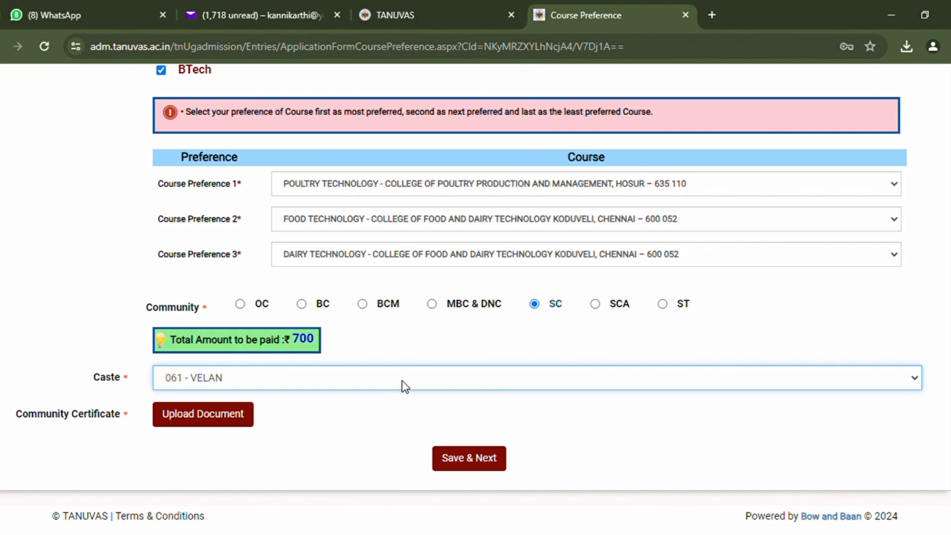
Attach the community certificate PDF and save the course preferences
{"action": "left_click", "coordinate": [231, 423]}
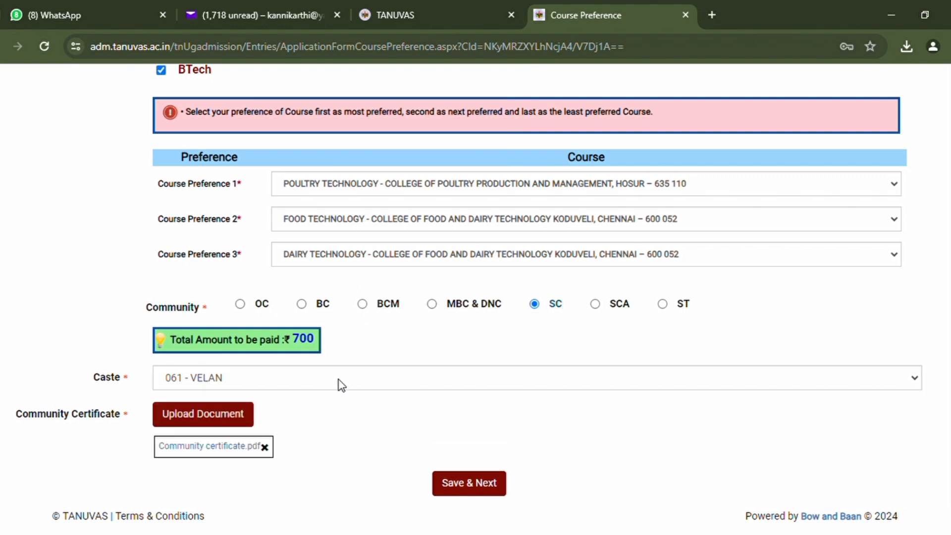
{"action": "scroll", "coordinate": [341, 385], "scroll_direction": "down", "scroll_amount": 1}
{"action": "left_click", "coordinate": [484, 465]}
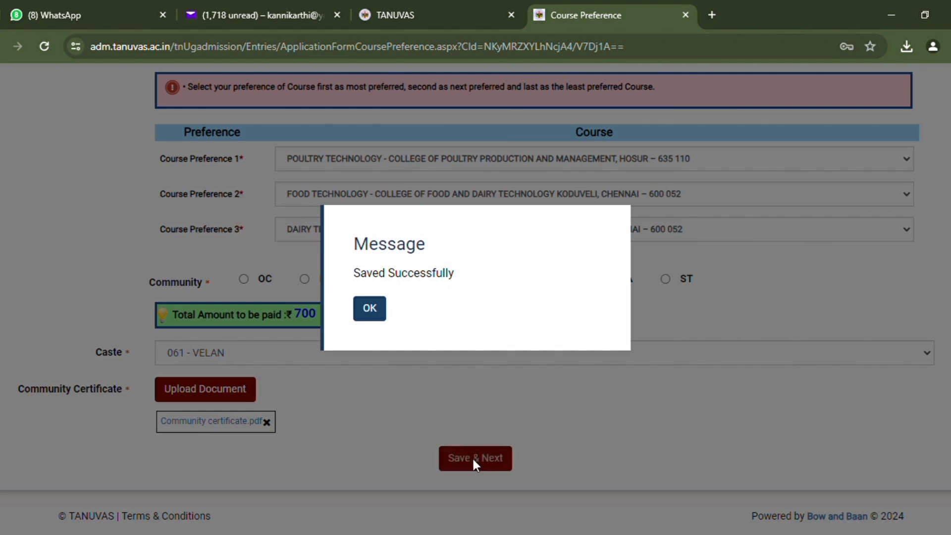
{"action": "left_click", "coordinate": [384, 316]}
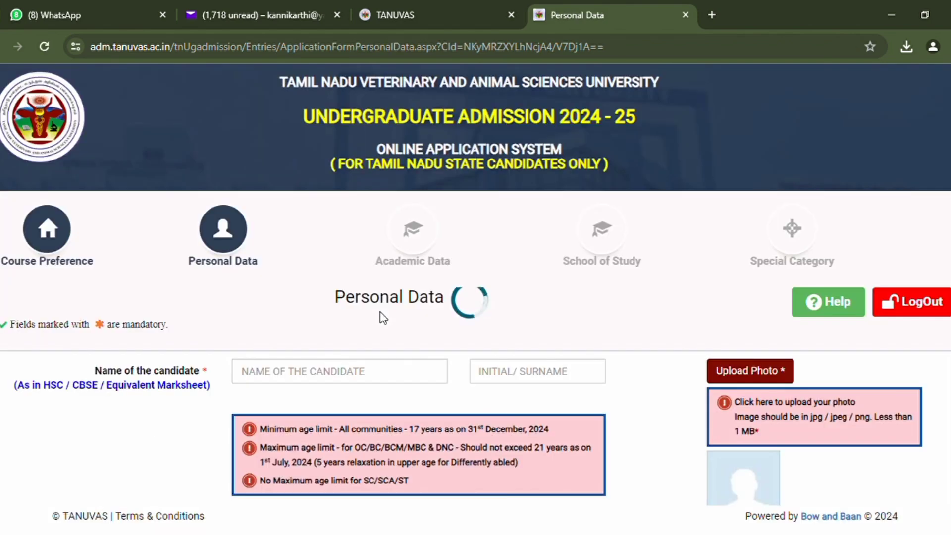
Enter the candidate's name and initials, and upload the portrait photo
{"action": "scroll", "coordinate": [574, 316], "scroll_direction": "down", "scroll_amount": 1}
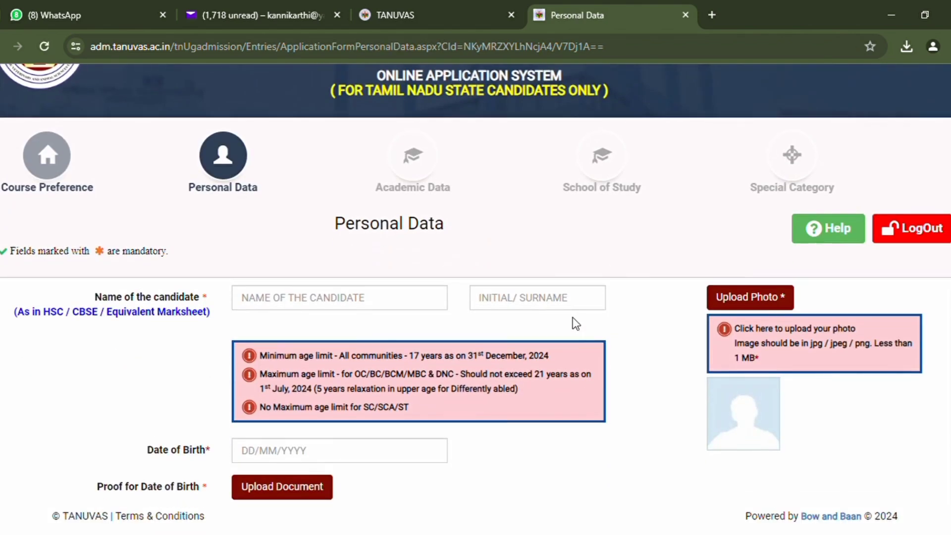
{"action": "left_click", "coordinate": [381, 306]}
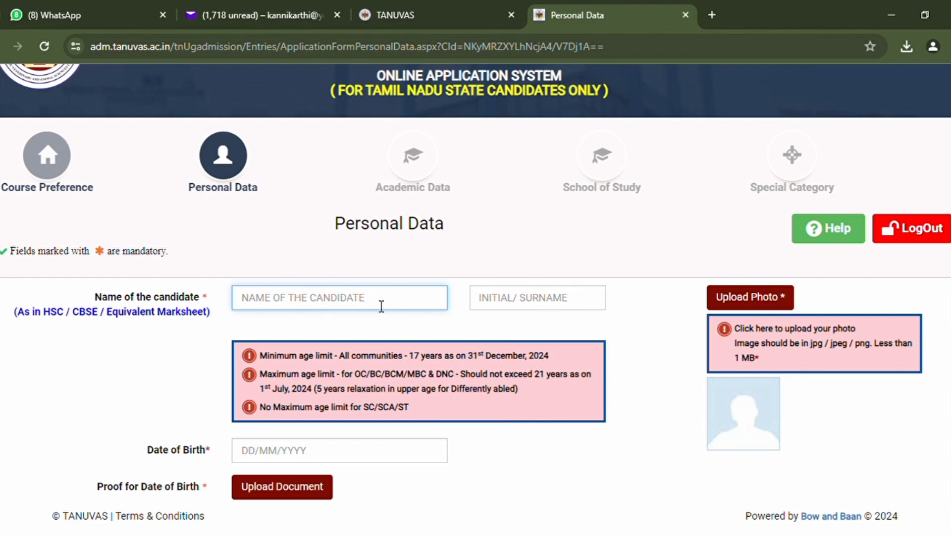
{"action": "type", "text": "RAJA"}
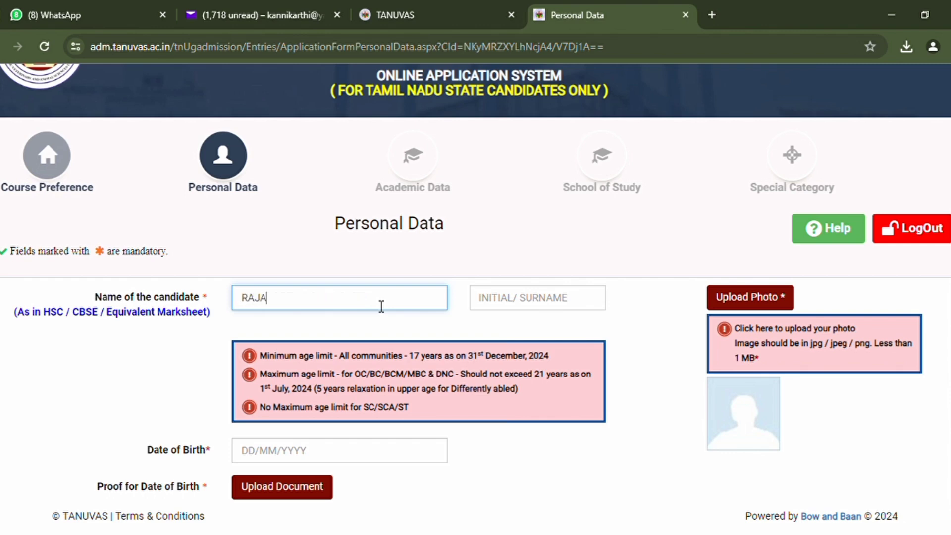
{"action": "left_click", "coordinate": [491, 303]}
{"action": "type", "text": "V.J."}
{"action": "scroll", "coordinate": [491, 307], "scroll_direction": "down", "scroll_amount": 3}
{"action": "left_click", "coordinate": [758, 161]}
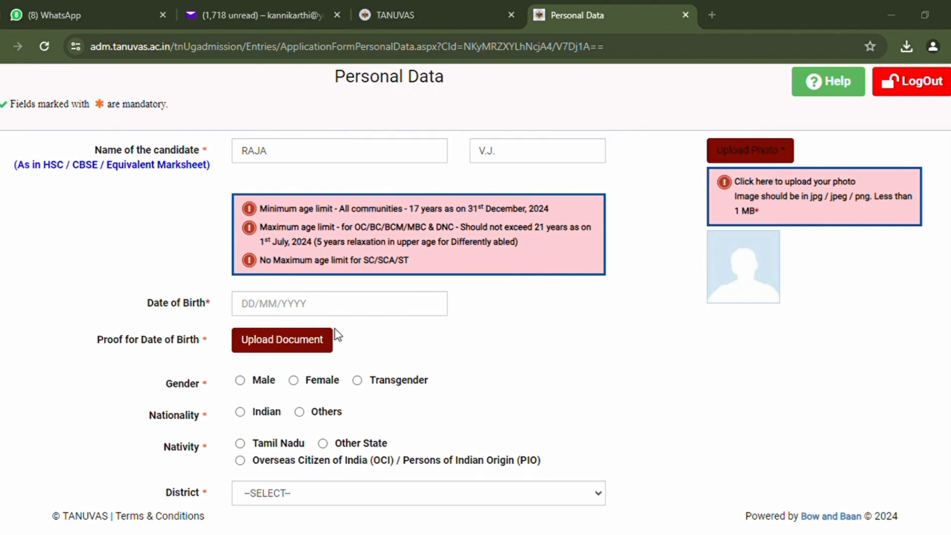
{"action": "left_click", "coordinate": [338, 335]}
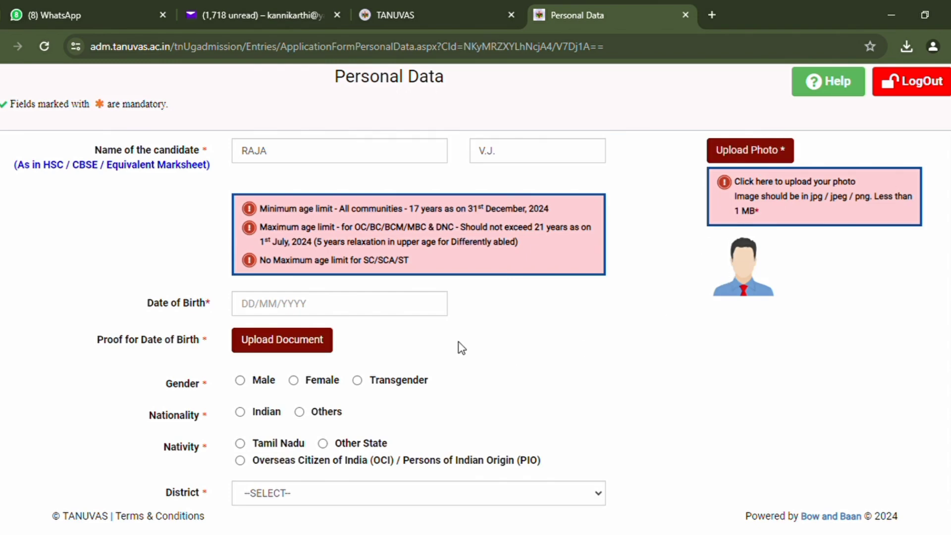
{"action": "left_click", "coordinate": [270, 308]}
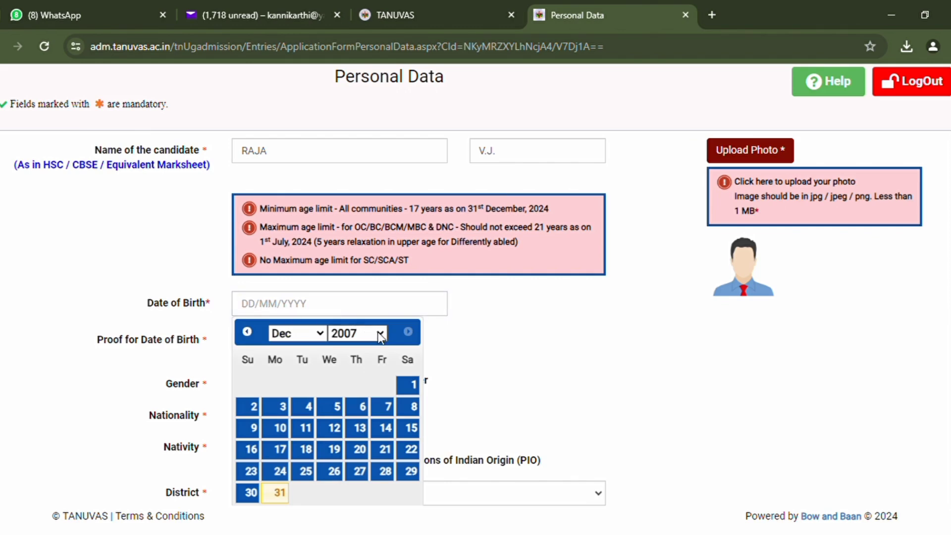
{"action": "left_click", "coordinate": [363, 305]}
{"action": "left_click", "coordinate": [318, 336]}
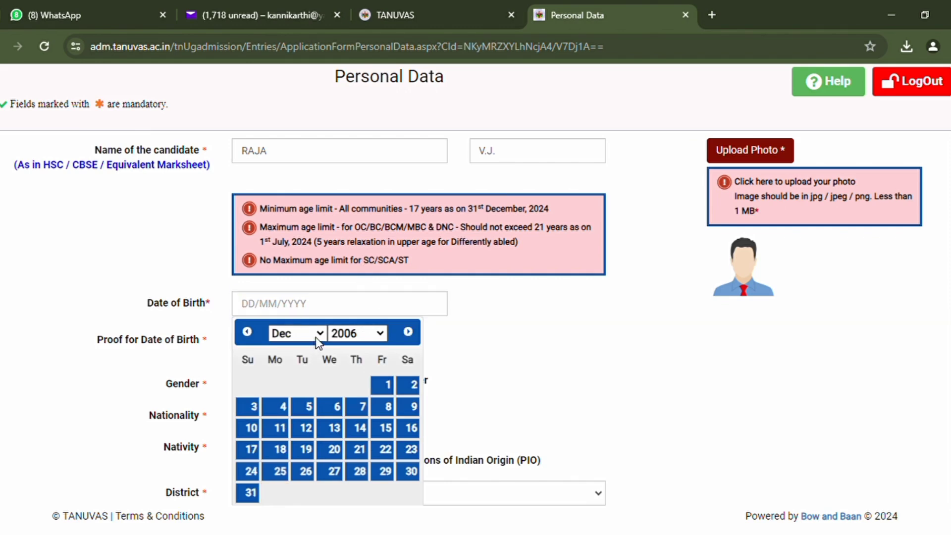
{"action": "left_click", "coordinate": [305, 419]}
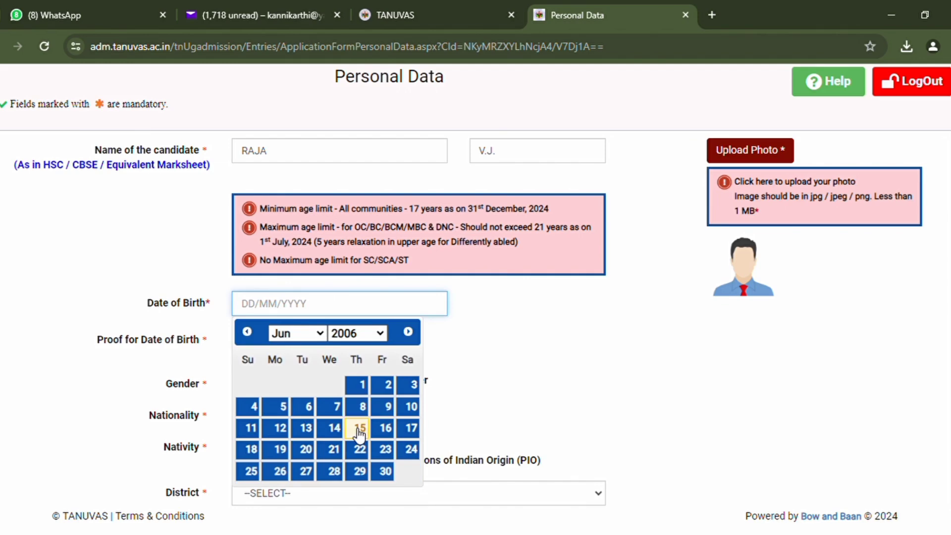
{"action": "left_click", "coordinate": [332, 429]}
{"action": "scroll", "coordinate": [417, 344], "scroll_direction": "down", "scroll_amount": 3}
{"action": "left_click", "coordinate": [283, 198]}
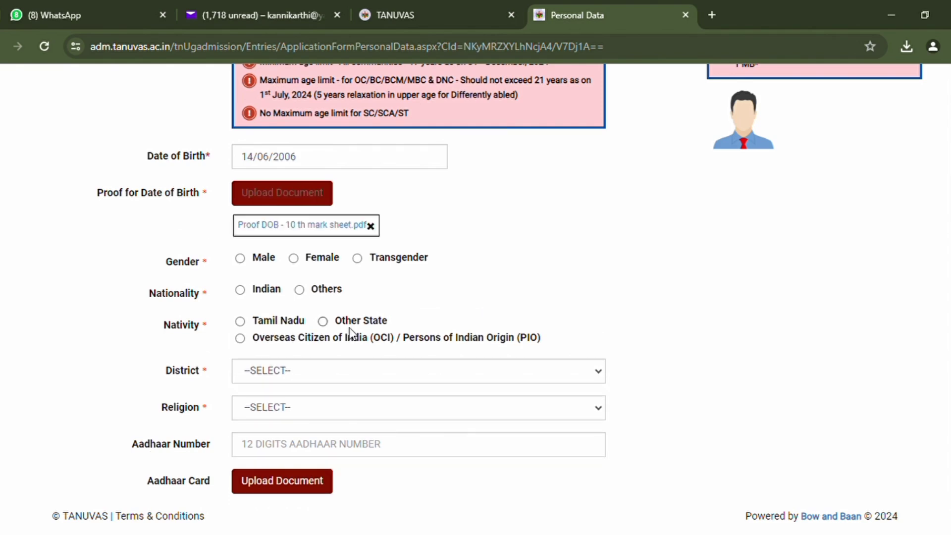
Mark gender Male, nationality Indian and nativity Tamil Nadu
{"action": "scroll", "coordinate": [411, 318], "scroll_direction": "down", "scroll_amount": 2}
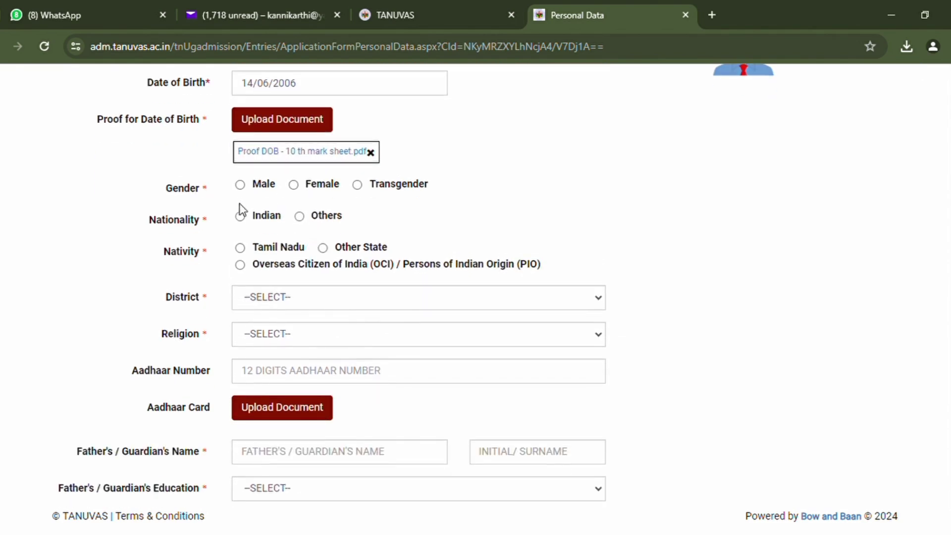
{"action": "left_click", "coordinate": [240, 186]}
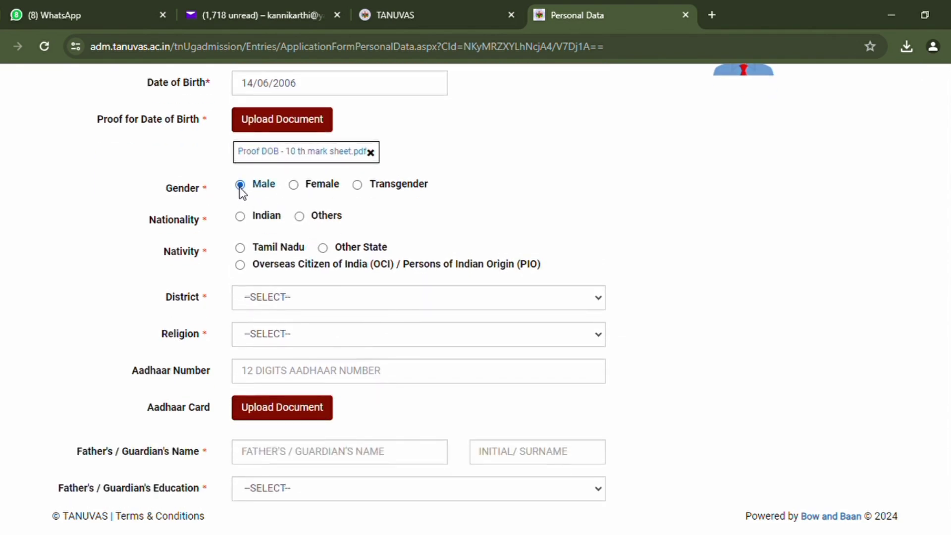
{"action": "left_click", "coordinate": [240, 217]}
{"action": "left_click", "coordinate": [242, 248]}
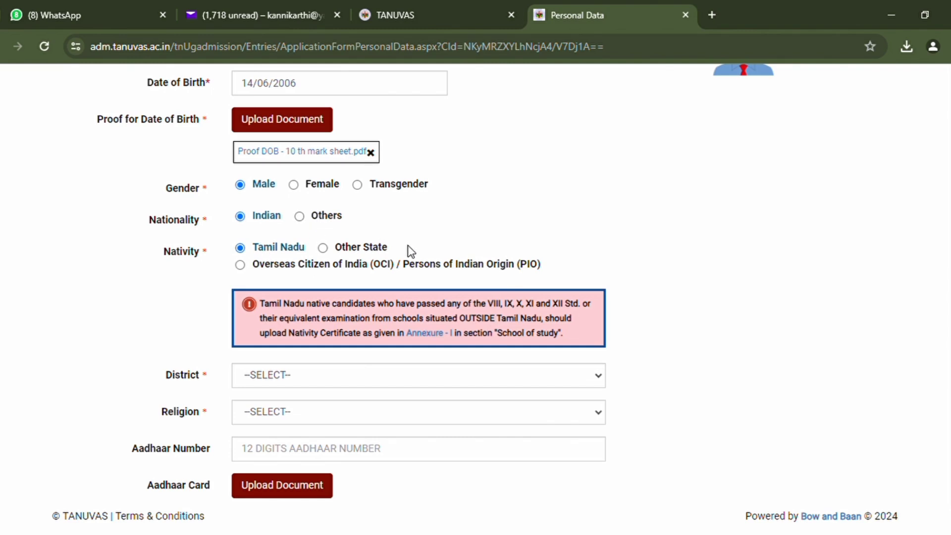
{"action": "scroll", "coordinate": [411, 253], "scroll_direction": "down", "scroll_amount": 3}
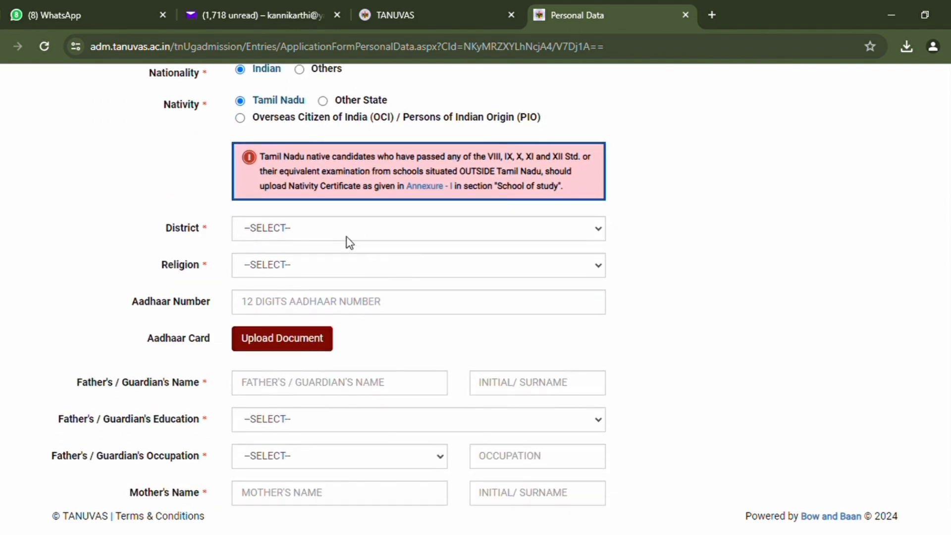
Choose district 03 - CHENNAI and religion HINDU, enter the Aadhaar number, and attach the Aadhaar card
{"action": "left_click", "coordinate": [301, 231]}
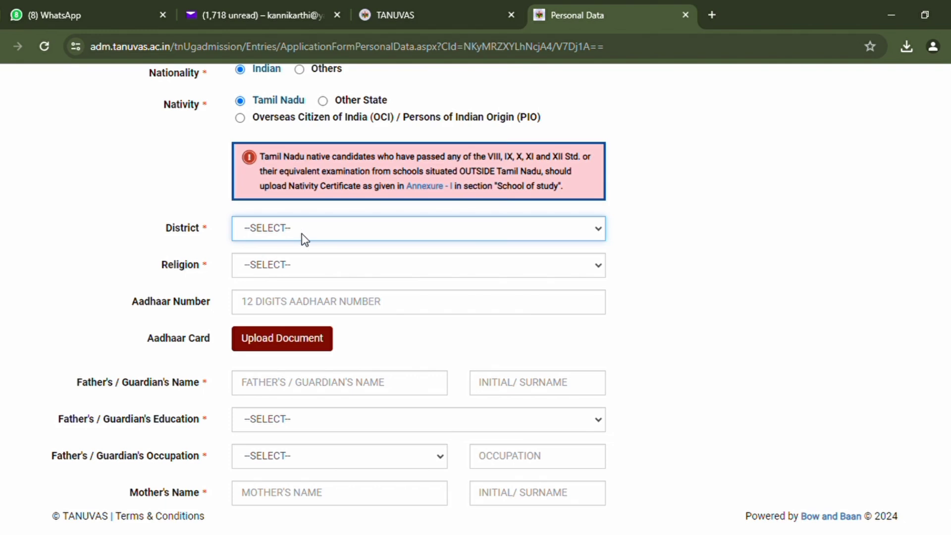
{"action": "left_click", "coordinate": [308, 289]}
{"action": "left_click", "coordinate": [297, 268]}
{"action": "left_click", "coordinate": [307, 320]}
{"action": "scroll", "coordinate": [307, 322], "scroll_direction": "down", "scroll_amount": 1}
{"action": "left_click", "coordinate": [332, 239]}
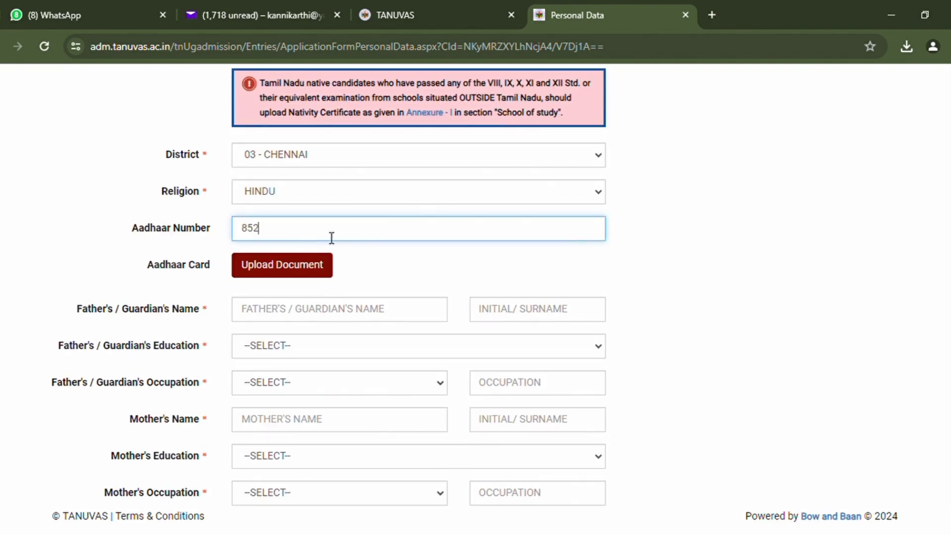
{"action": "left_click", "coordinate": [315, 271]}
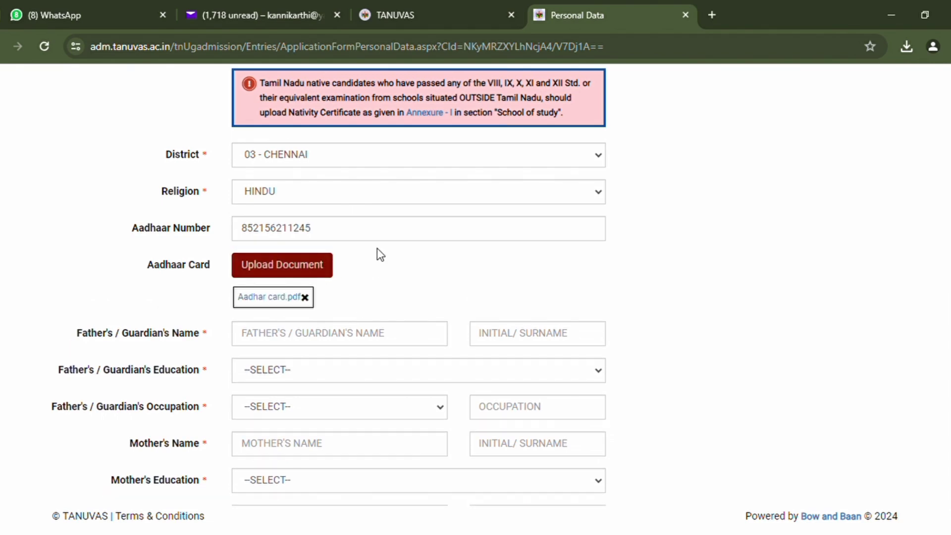
Enter the father's name, annual income 450000 and place of birth Chennai
{"action": "scroll", "coordinate": [377, 249], "scroll_direction": "down", "scroll_amount": 3}
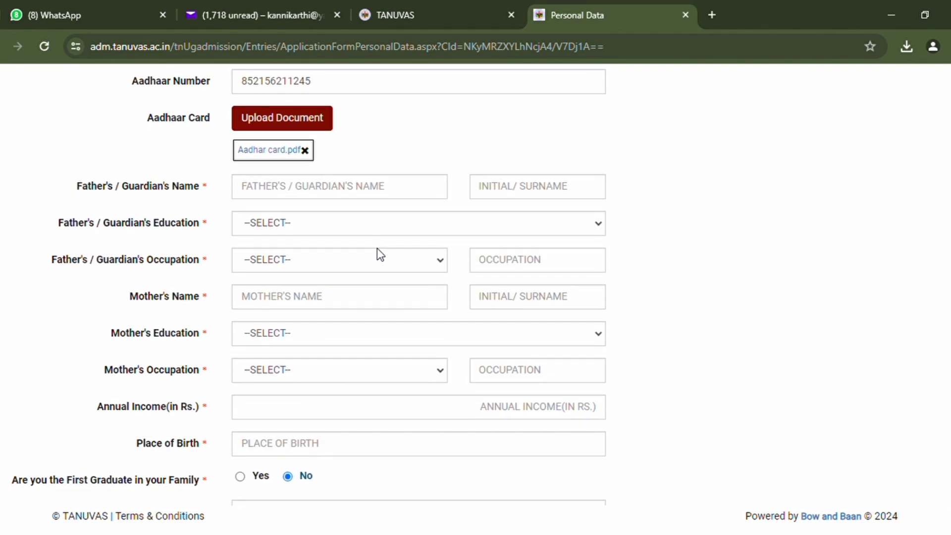
{"action": "left_click", "coordinate": [322, 188]}
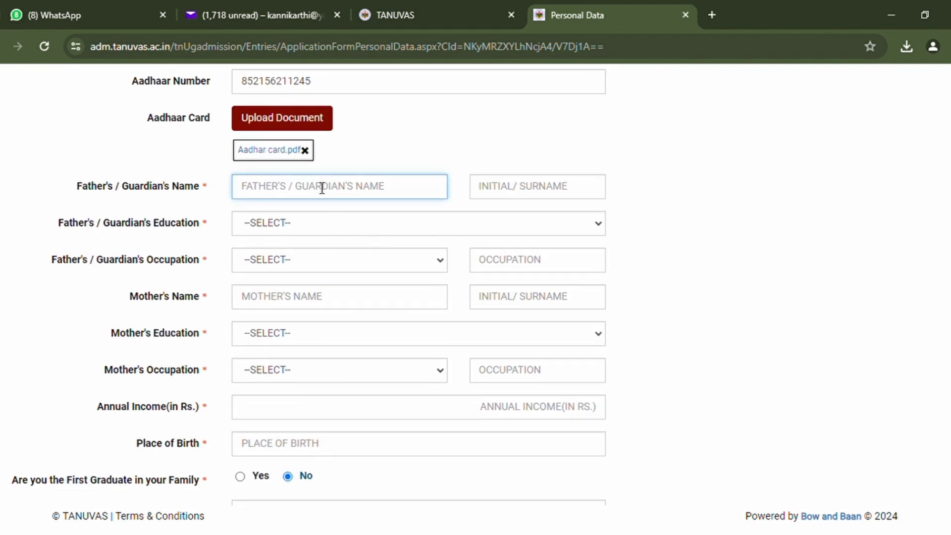
{"action": "type", "text": "VIJAY"}
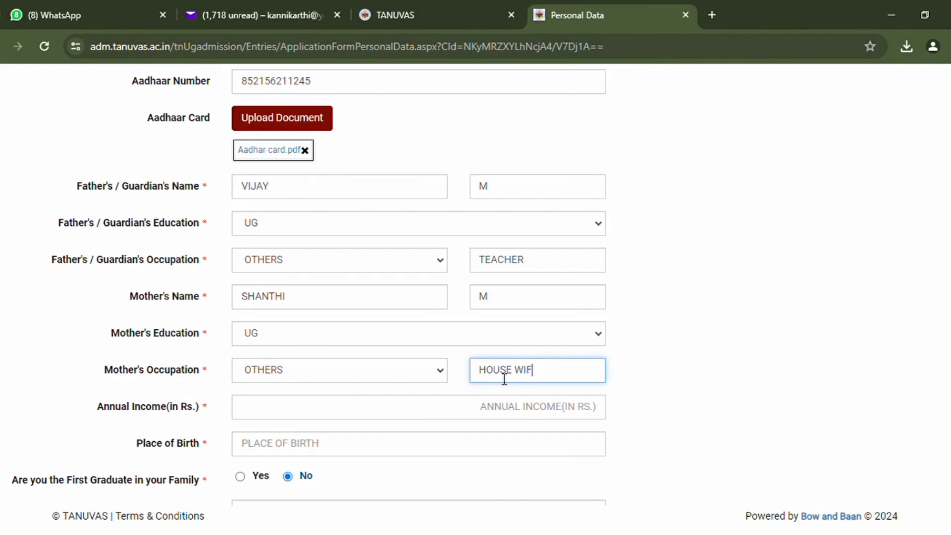
{"action": "scroll", "coordinate": [505, 378], "scroll_direction": "down", "scroll_amount": 1}
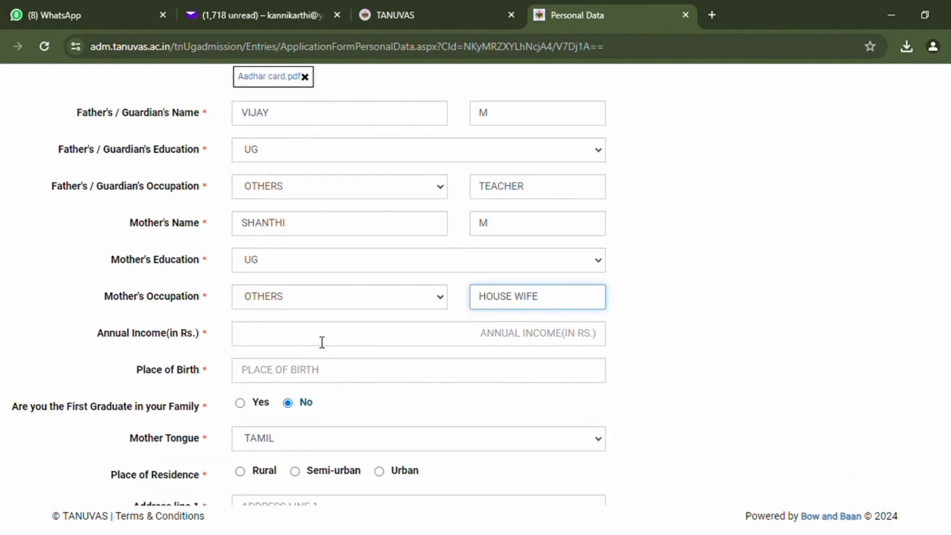
{"action": "left_click", "coordinate": [321, 342]}
{"action": "type", "text": "4500"}
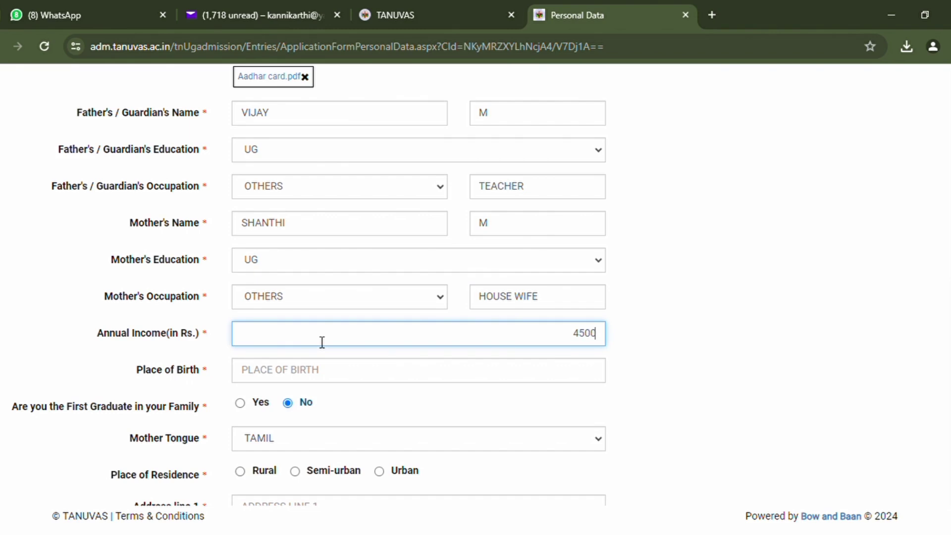
{"action": "type", "text": "00"}
{"action": "left_click", "coordinate": [262, 379]}
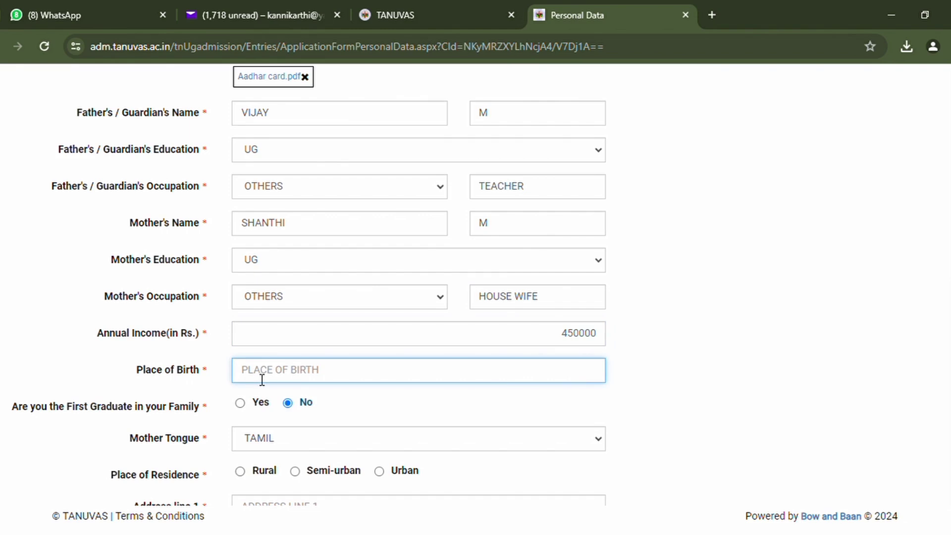
{"action": "type", "text": "CH"}
Set first graduate in family to No and confirm mother tongue Tamil
{"action": "scroll", "coordinate": [261, 380], "scroll_direction": "down", "scroll_amount": 1}
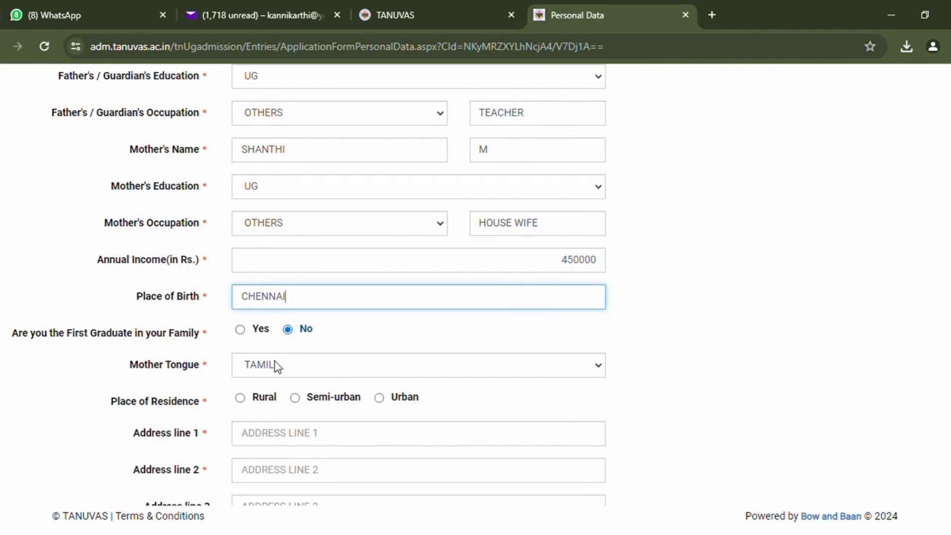
{"action": "scroll", "coordinate": [288, 369], "scroll_direction": "down", "scroll_amount": 1}
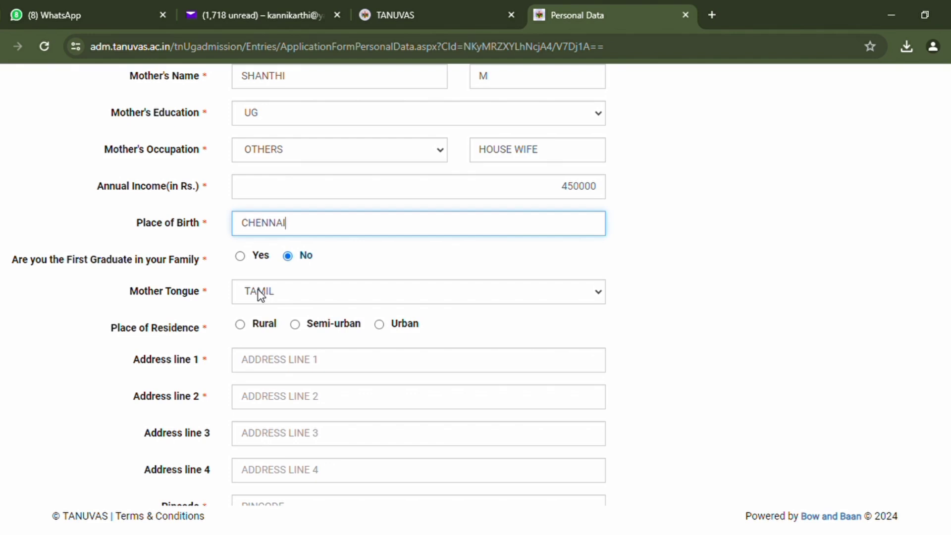
{"action": "left_click", "coordinate": [240, 256]}
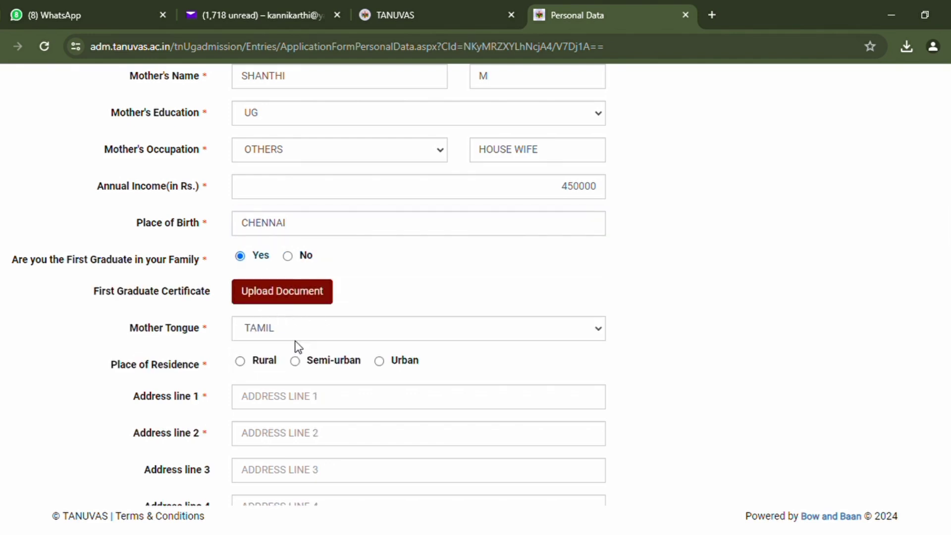
{"action": "left_click", "coordinate": [288, 256]}
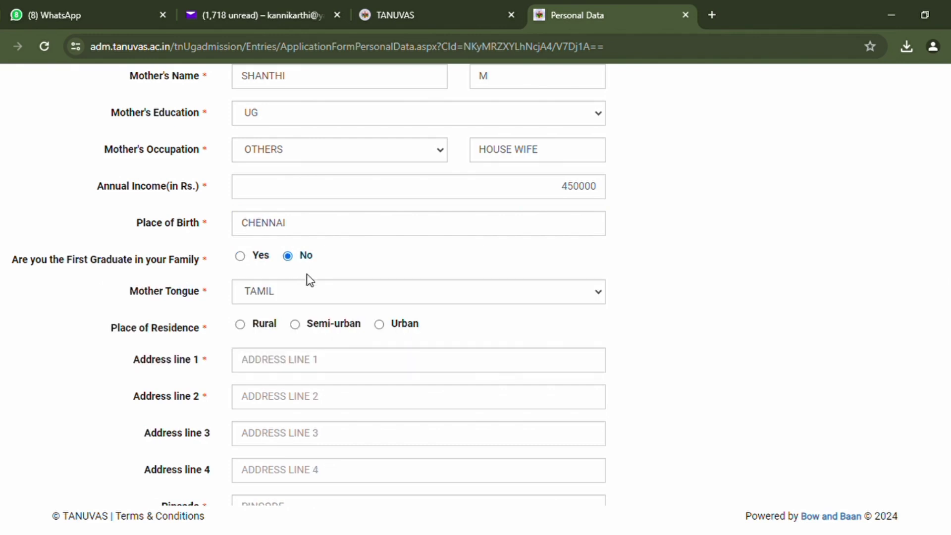
{"action": "left_click", "coordinate": [294, 292]}
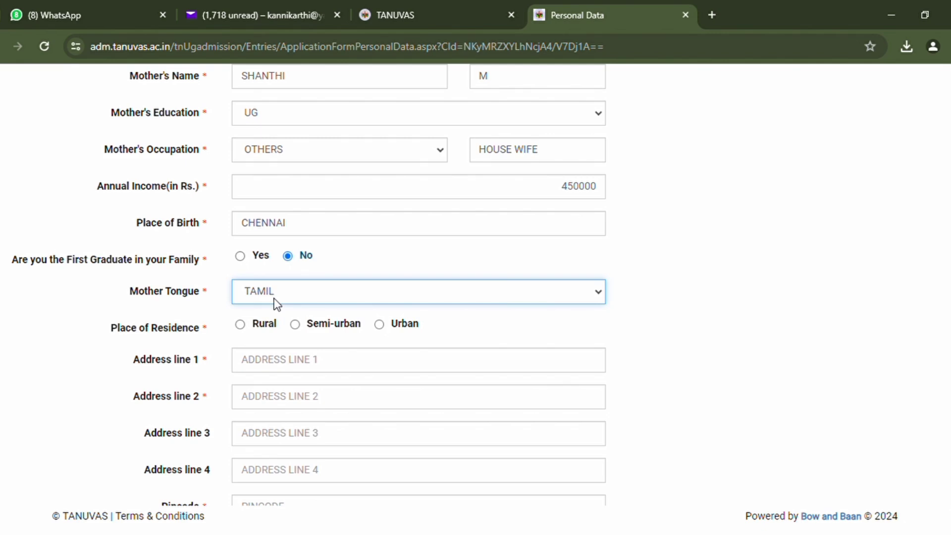
{"action": "scroll", "coordinate": [354, 294], "scroll_direction": "down", "scroll_amount": 1}
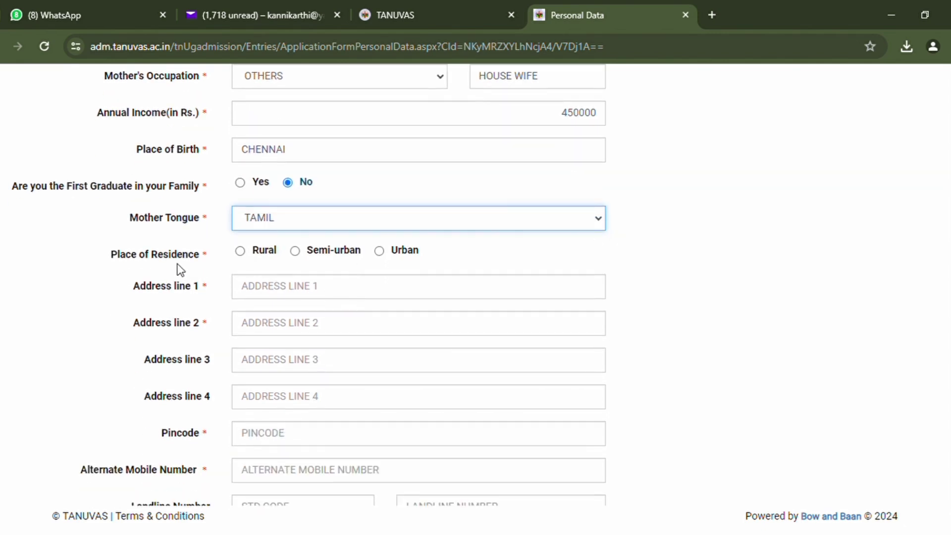
Set residence to Urban, enter the address and alternate mobile number, and save Personal Data
{"action": "left_click", "coordinate": [380, 252]}
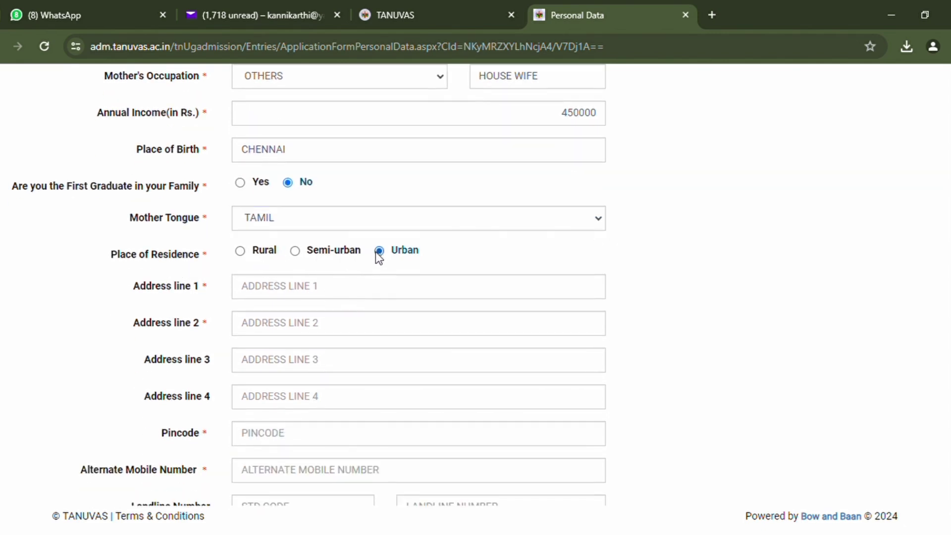
{"action": "left_click", "coordinate": [244, 293]}
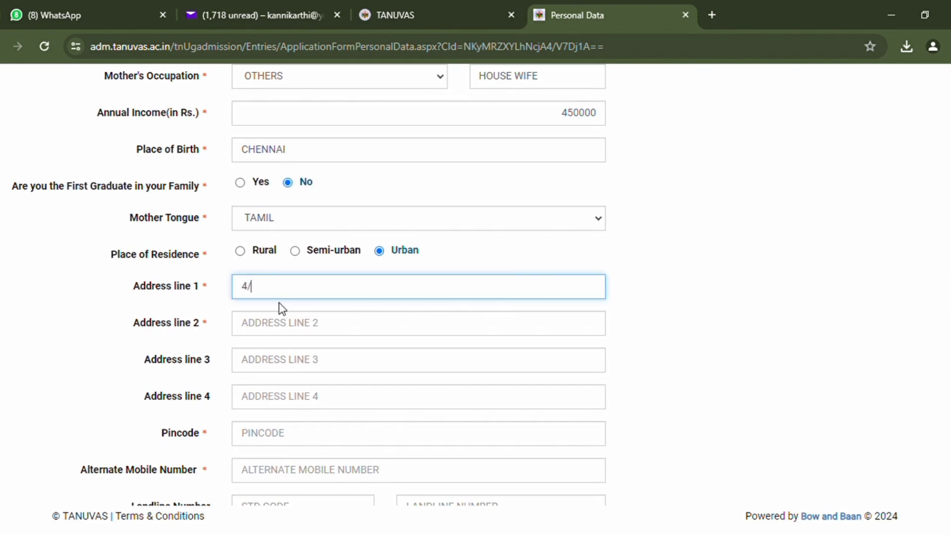
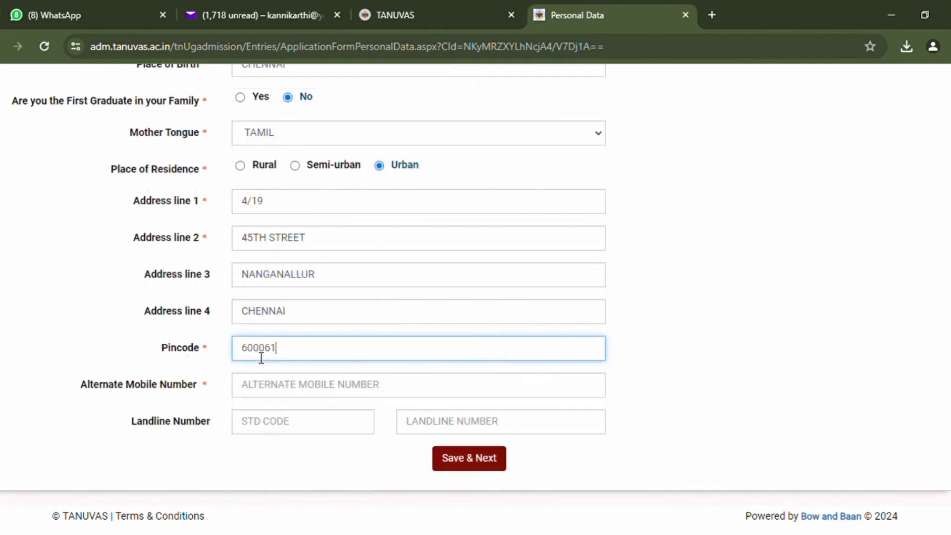
{"action": "left_click", "coordinate": [257, 394]}
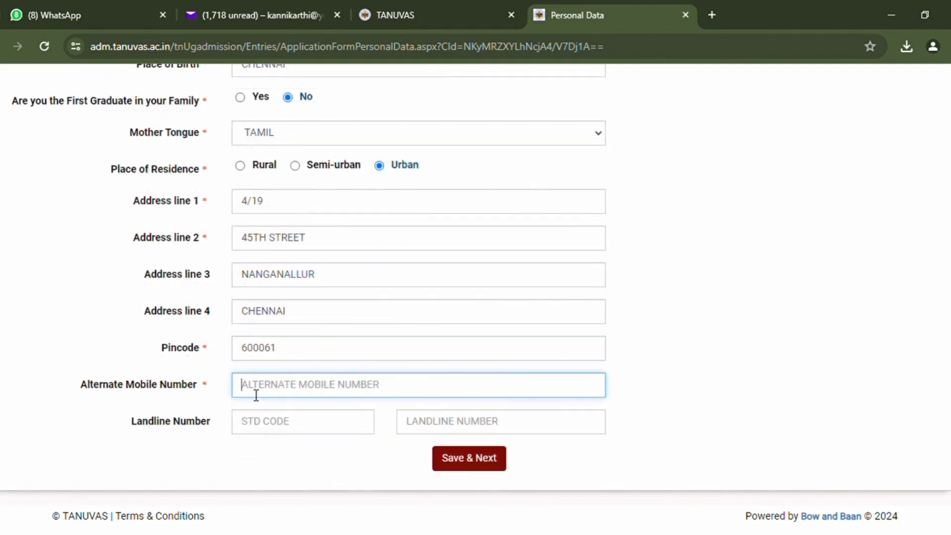
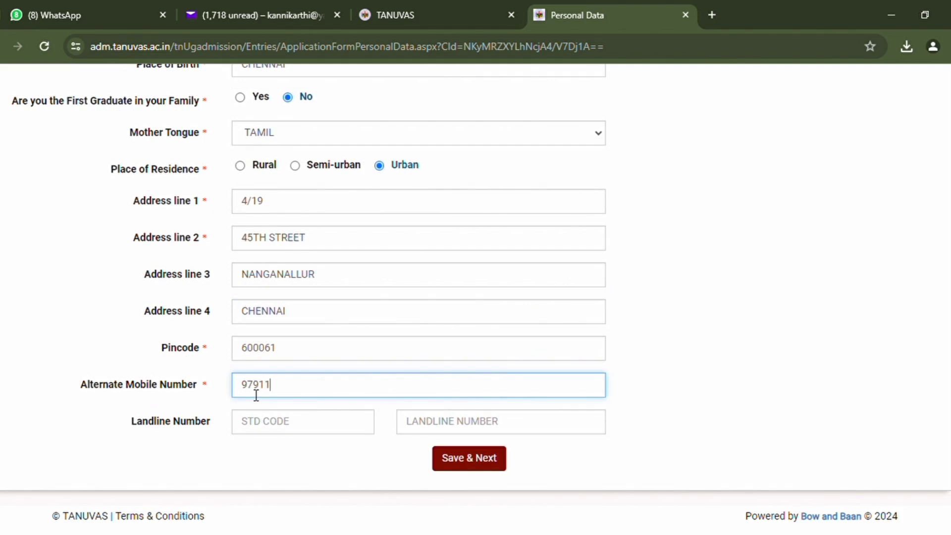
{"action": "left_click", "coordinate": [480, 463]}
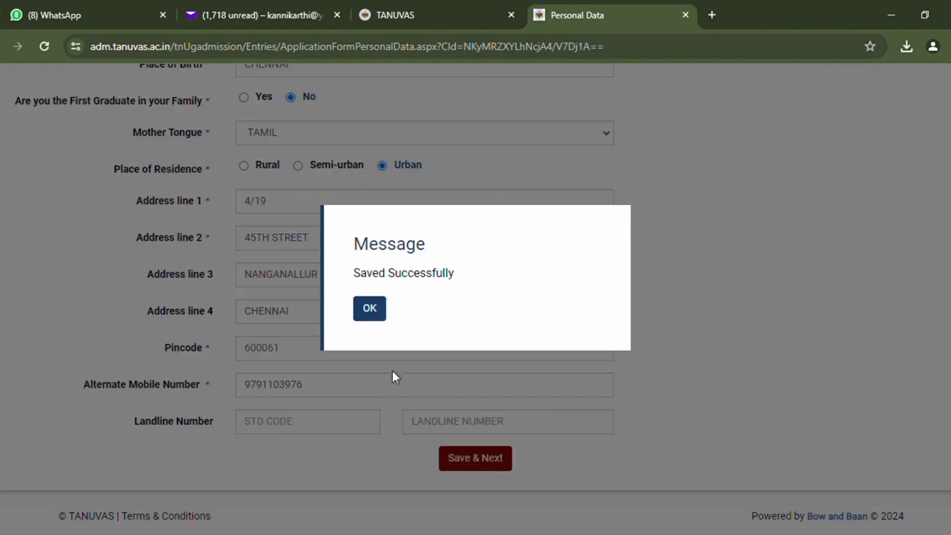
{"action": "left_click", "coordinate": [381, 313]}
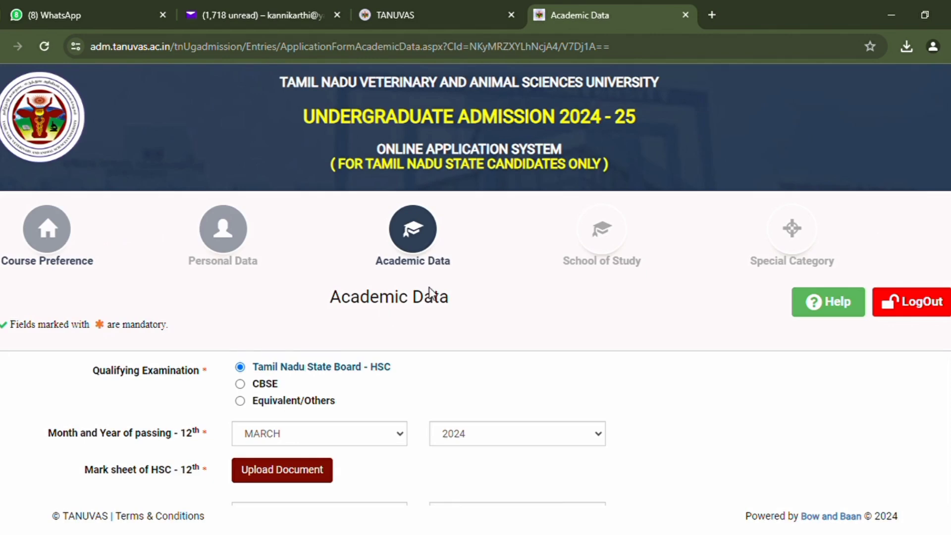
Attach the HSC 12th mark sheet, enter roll number 63, and attach the hall ticket
{"action": "scroll", "coordinate": [426, 292], "scroll_direction": "down", "scroll_amount": 3}
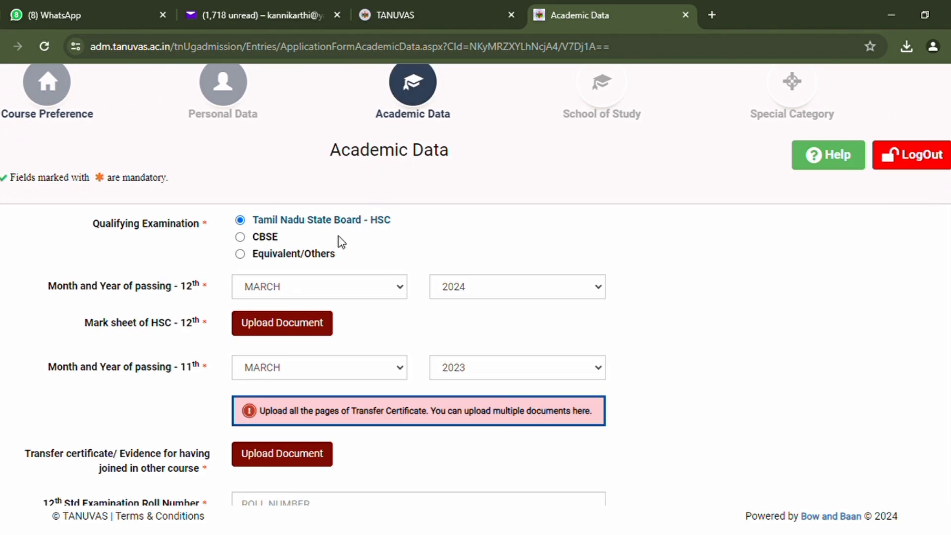
{"action": "scroll", "coordinate": [341, 242], "scroll_direction": "down", "scroll_amount": 2}
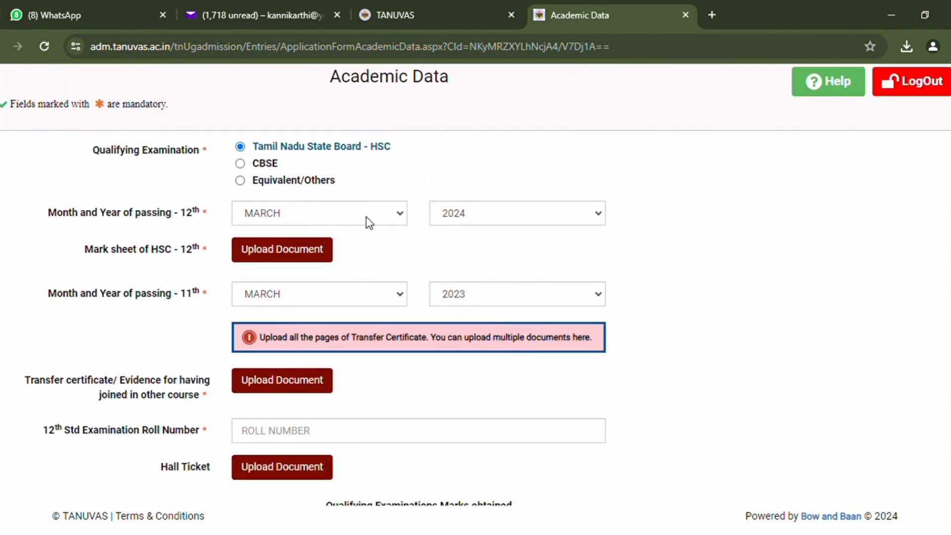
{"action": "left_click", "coordinate": [304, 256]}
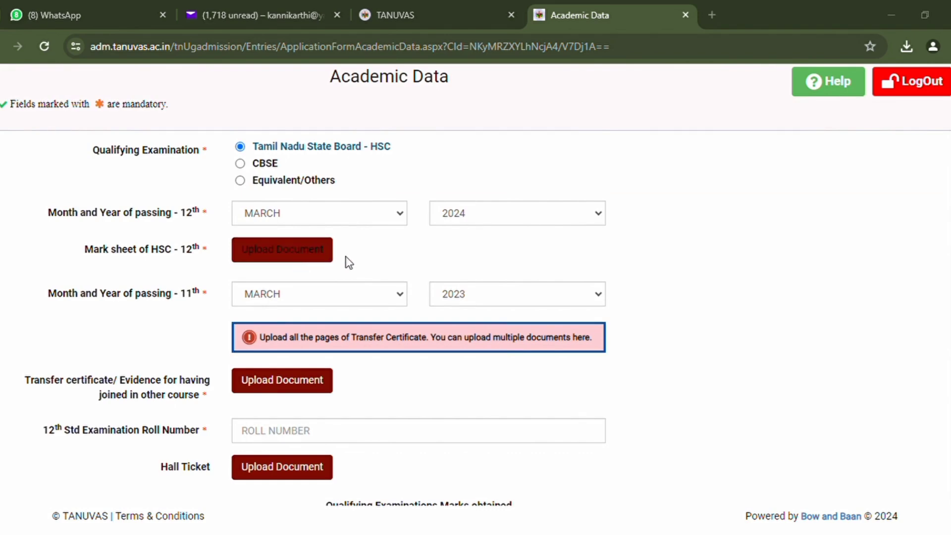
{"action": "left_click", "coordinate": [347, 326]}
{"action": "scroll", "coordinate": [376, 263], "scroll_direction": "down", "scroll_amount": 3}
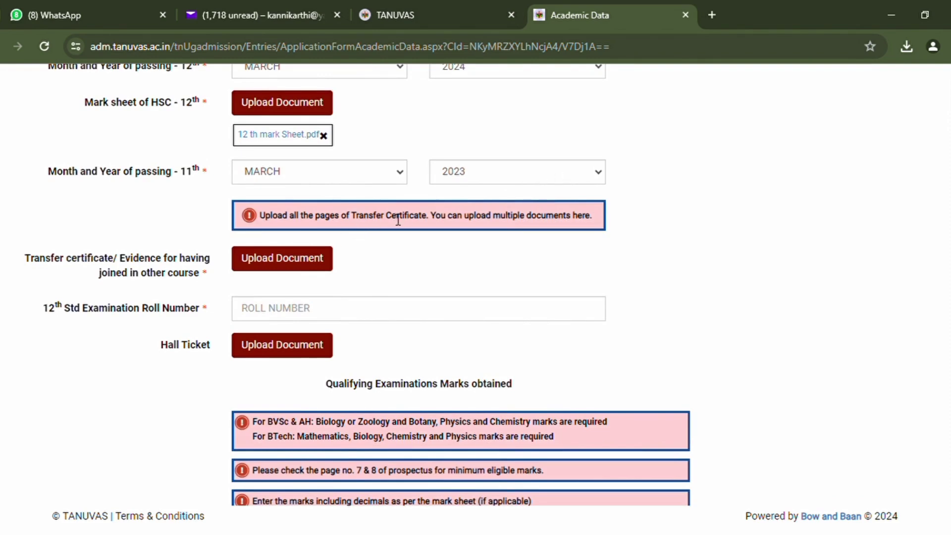
{"action": "scroll", "coordinate": [410, 308], "scroll_direction": "down", "scroll_amount": 3}
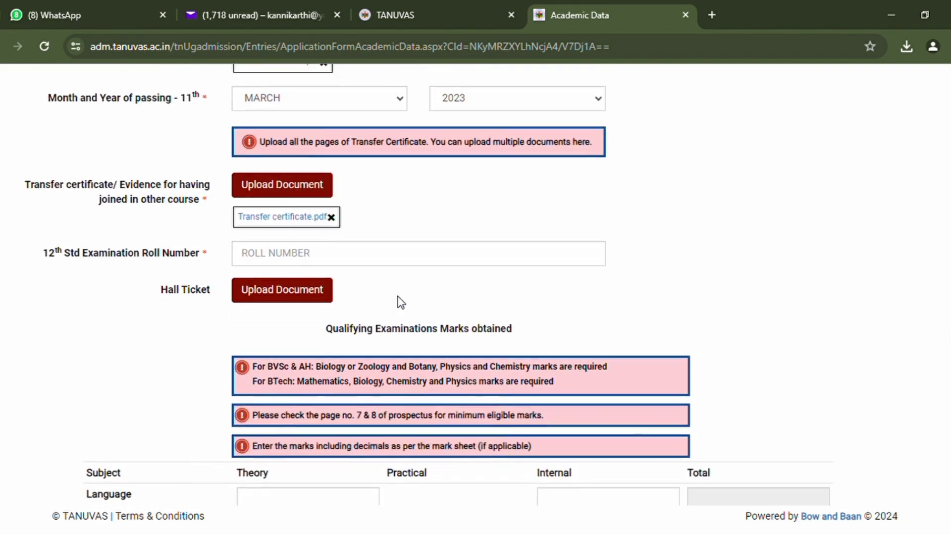
{"action": "left_click", "coordinate": [283, 188]}
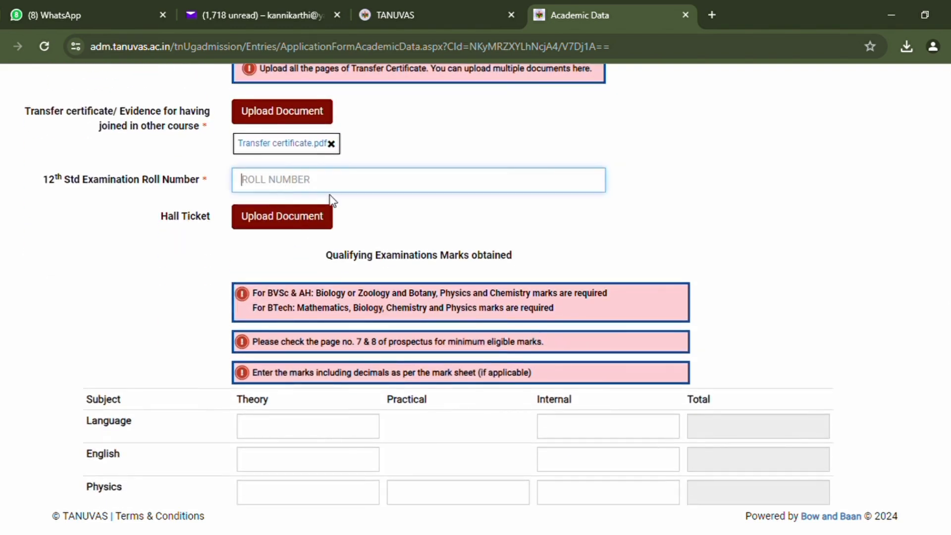
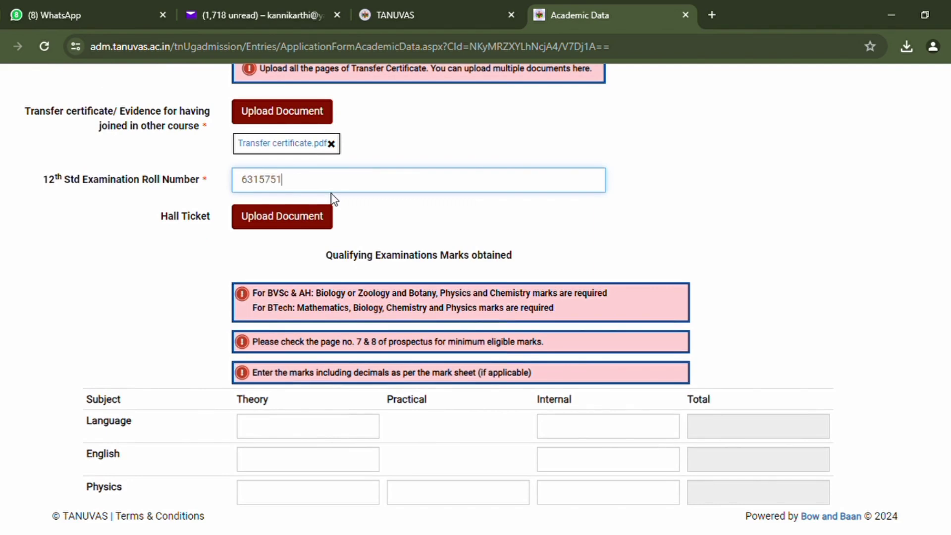
{"action": "left_click", "coordinate": [313, 218]}
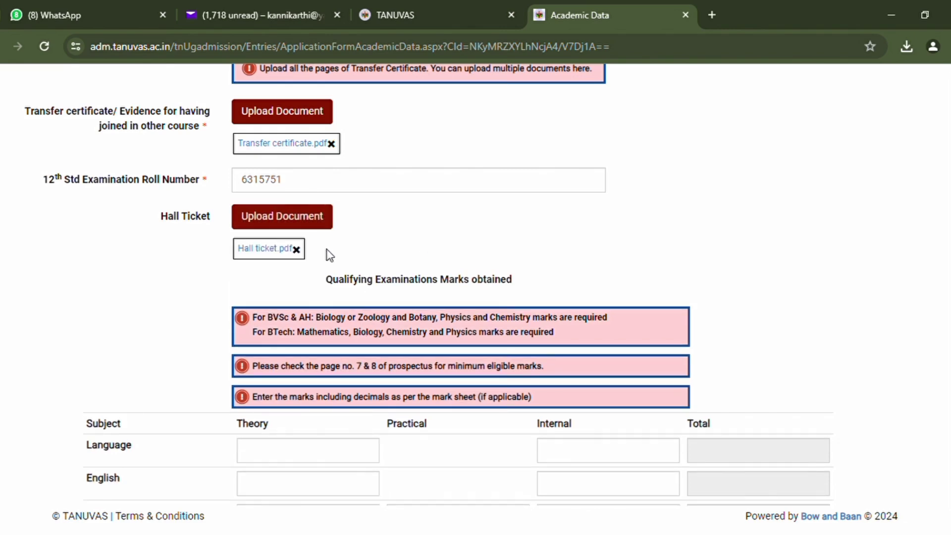
Enter marks: Language theory 78, Language internal 10, Mathematics internal 10
{"action": "scroll", "coordinate": [389, 256], "scroll_direction": "down", "scroll_amount": 1}
{"action": "scroll", "coordinate": [363, 142], "scroll_direction": "down", "scroll_amount": 2}
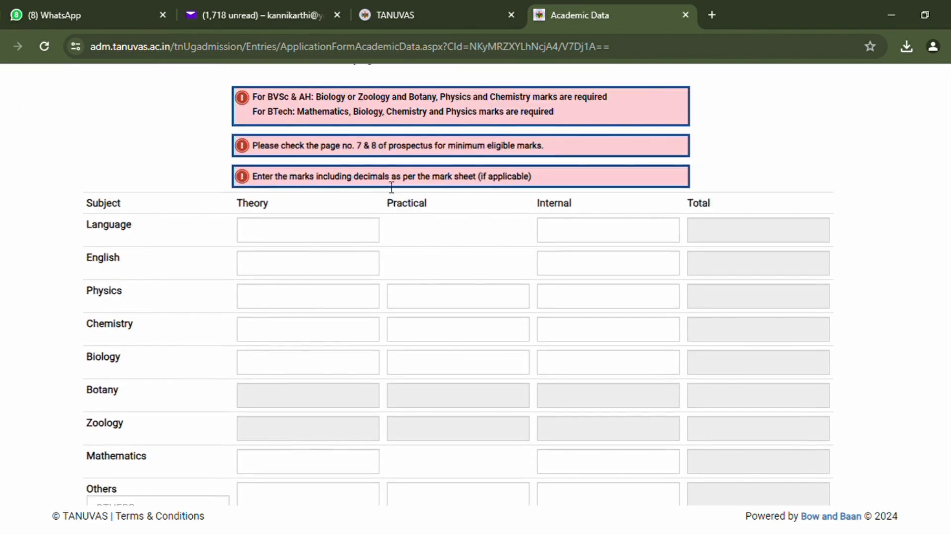
{"action": "left_click", "coordinate": [312, 233]}
{"action": "type", "text": "78"}
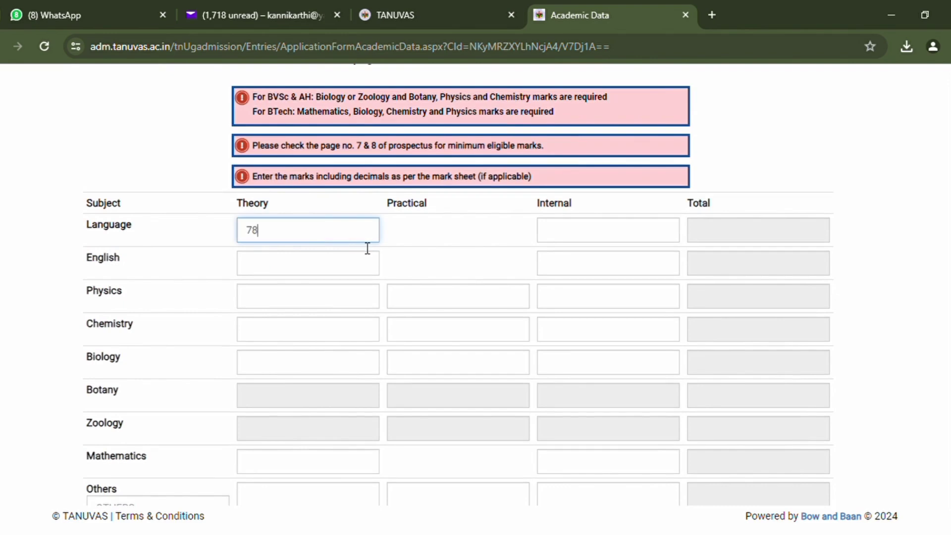
{"action": "left_click", "coordinate": [561, 238]}
{"action": "type", "text": "10"}
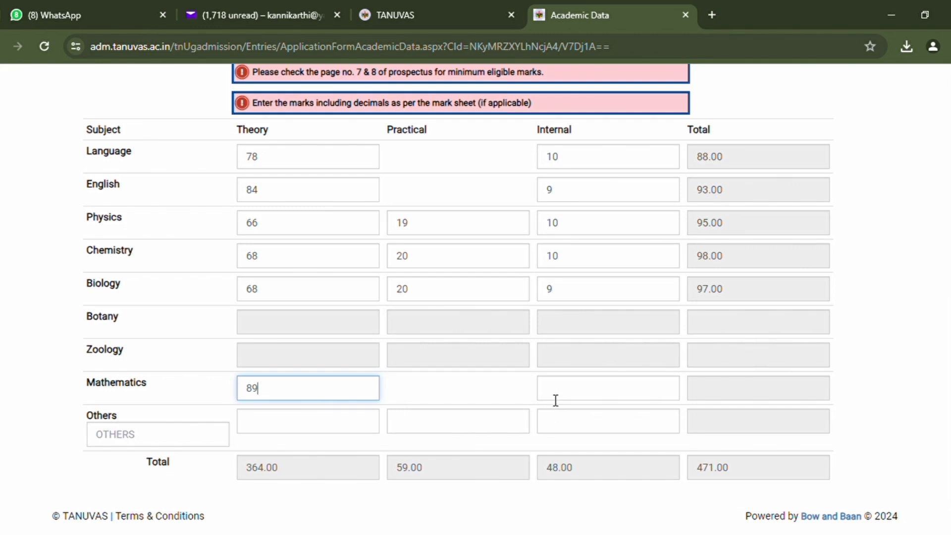
{"action": "left_click", "coordinate": [557, 398]}
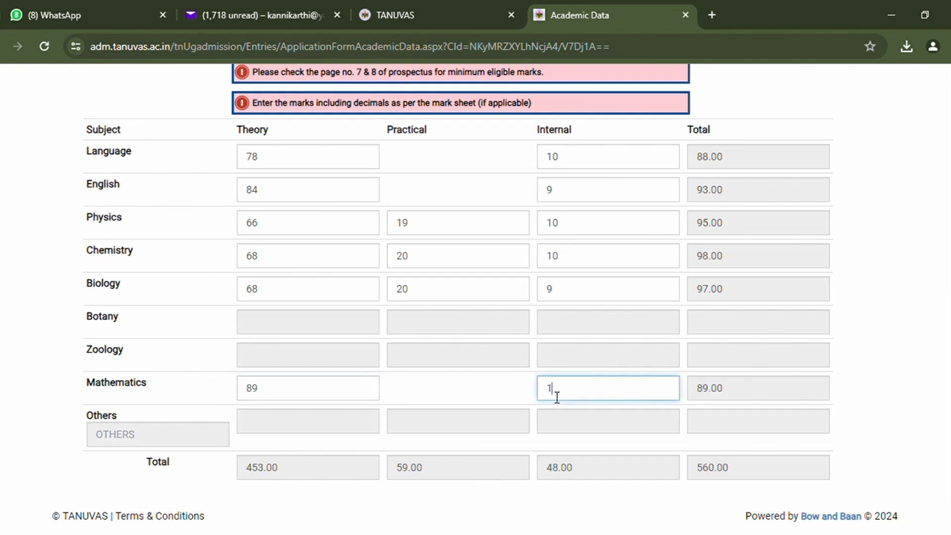
{"action": "type", "text": "10"}
{"action": "scroll", "coordinate": [557, 396], "scroll_direction": "down", "scroll_amount": 4}
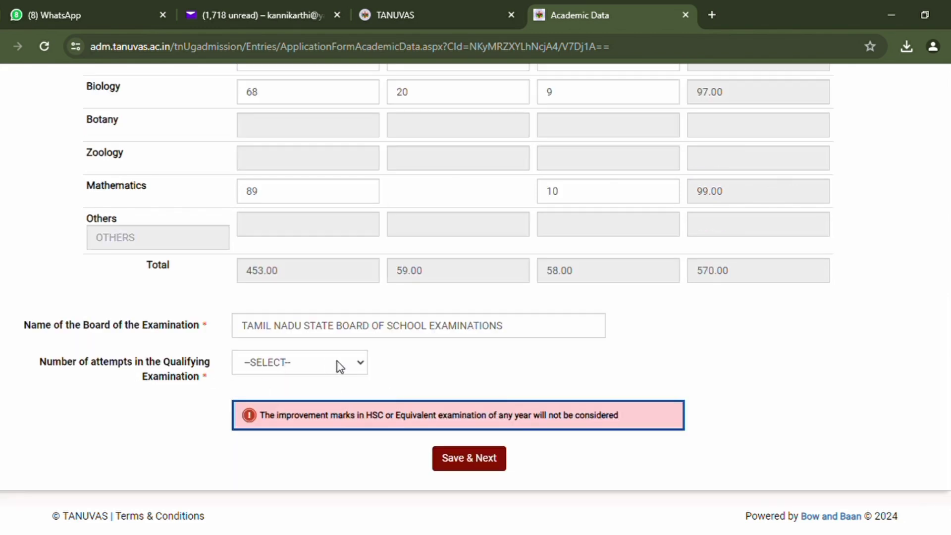
Set the number of attempts to 1 and save the academic details
{"action": "left_click", "coordinate": [350, 367]}
{"action": "left_click", "coordinate": [322, 401]}
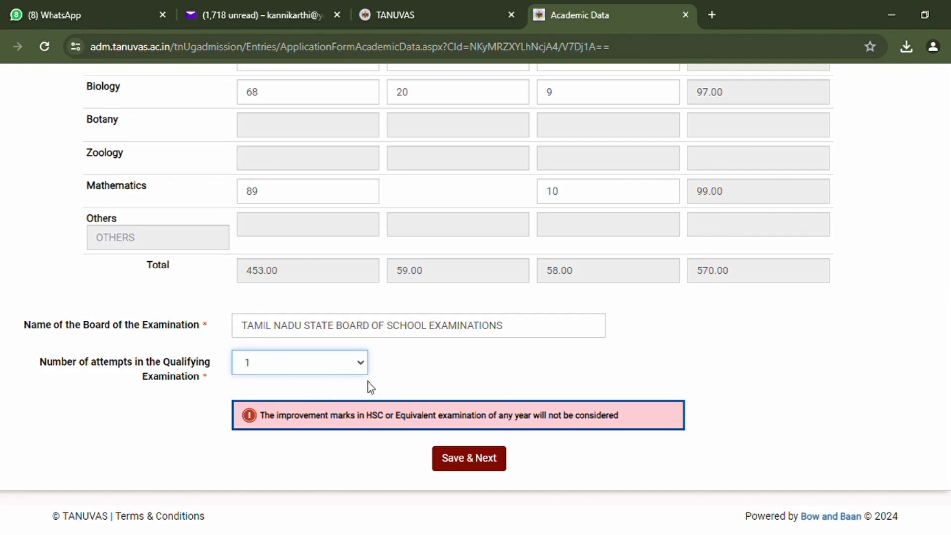
{"action": "left_click", "coordinate": [462, 466]}
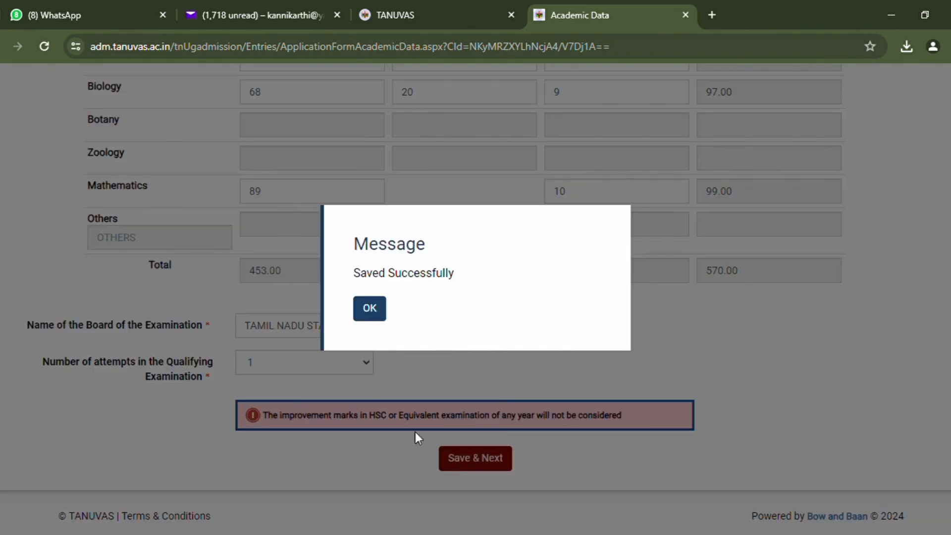
{"action": "left_click", "coordinate": [378, 317]}
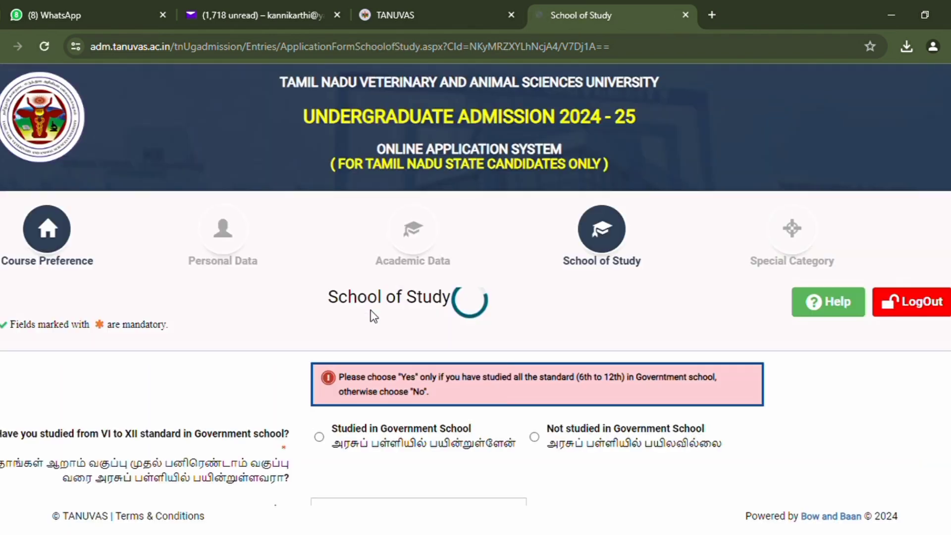
Answer 'not studied in Government School' after entering an ID number, then begin the EMIS field
{"action": "scroll", "coordinate": [602, 290], "scroll_direction": "down", "scroll_amount": 3}
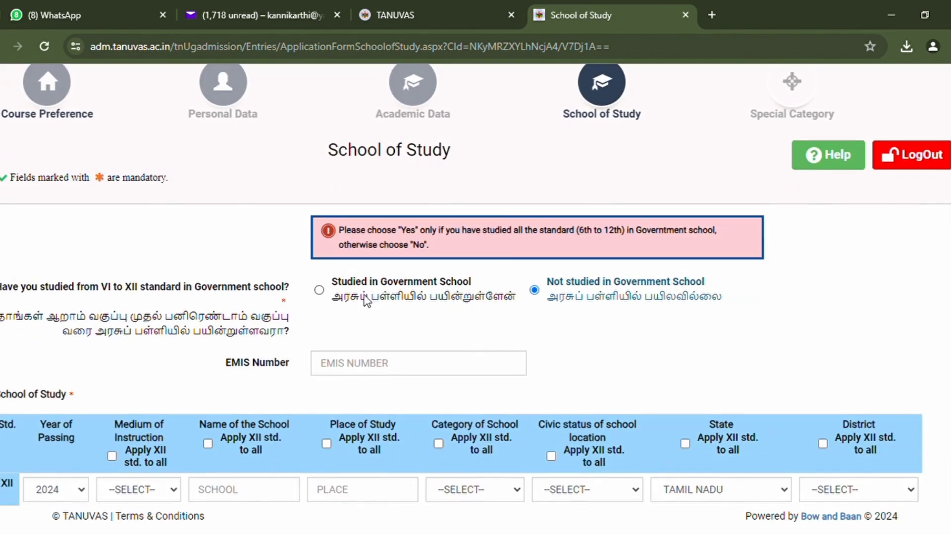
{"action": "left_click", "coordinate": [319, 290]}
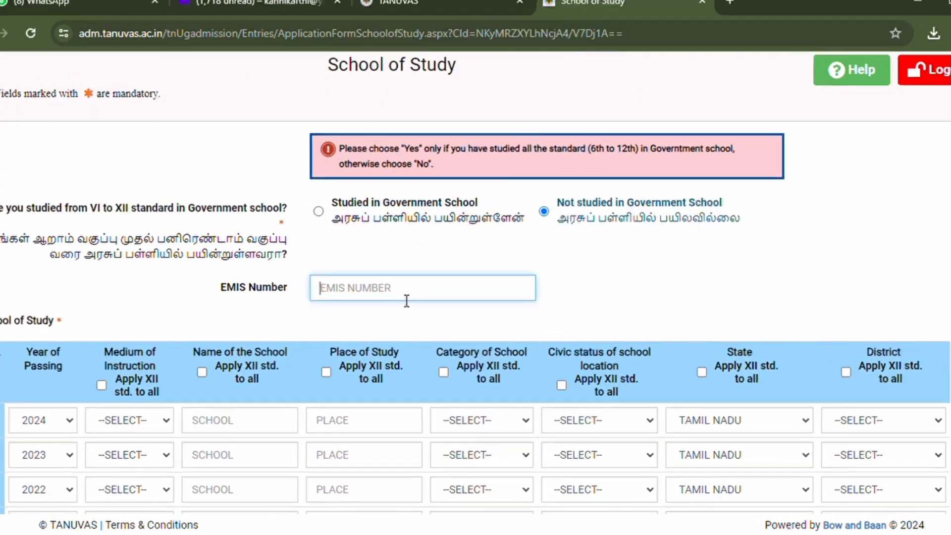
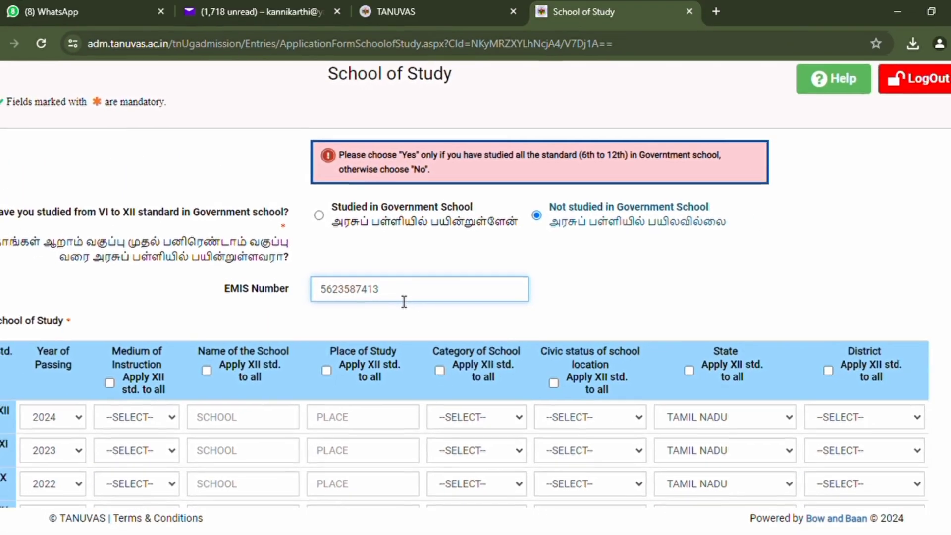
{"action": "scroll", "coordinate": [432, 308], "scroll_direction": "down", "scroll_amount": 2}
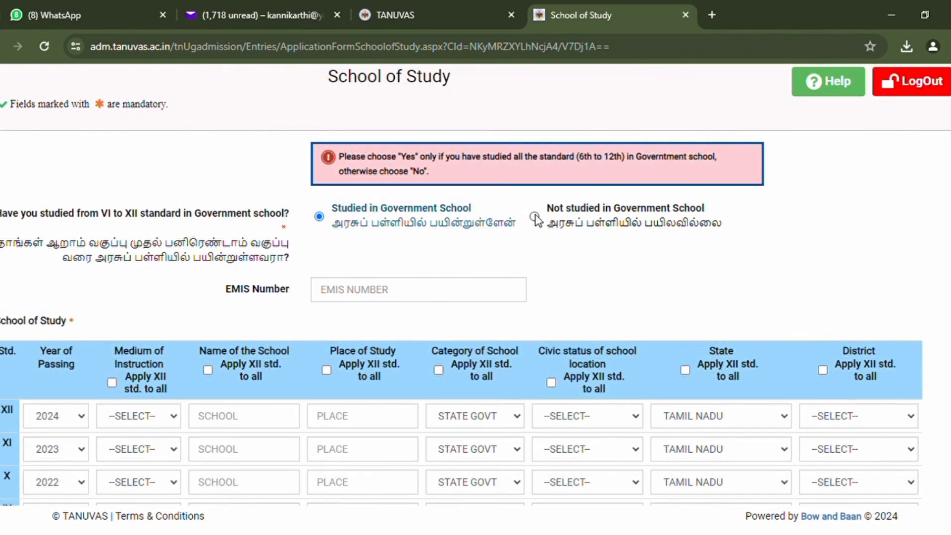
{"action": "left_click", "coordinate": [535, 216]}
{"action": "left_click", "coordinate": [496, 290]}
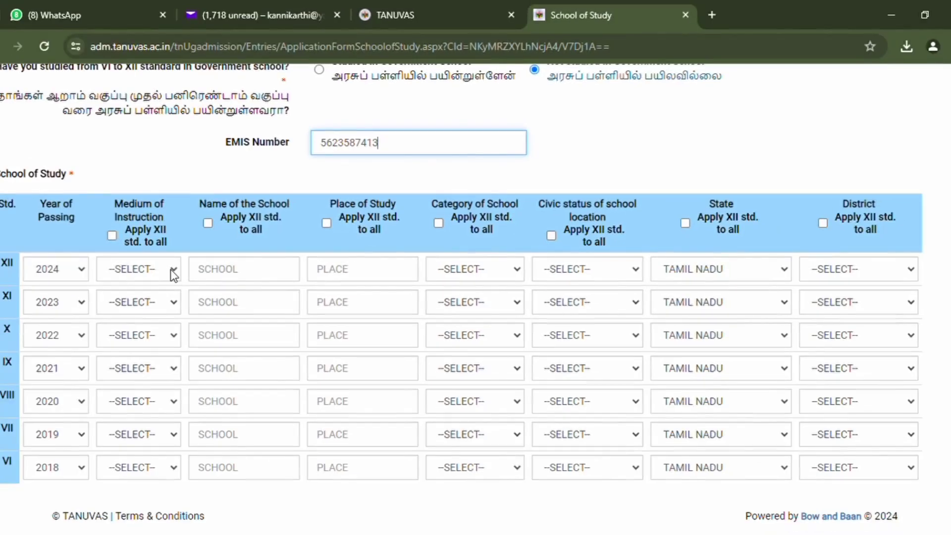
Set ENGLISH medium for all years, enter XII school VIVEKANANDA HIGHER SECONDARY SCHOOL, and save
{"action": "left_click", "coordinate": [170, 269]}
{"action": "left_click", "coordinate": [158, 318]}
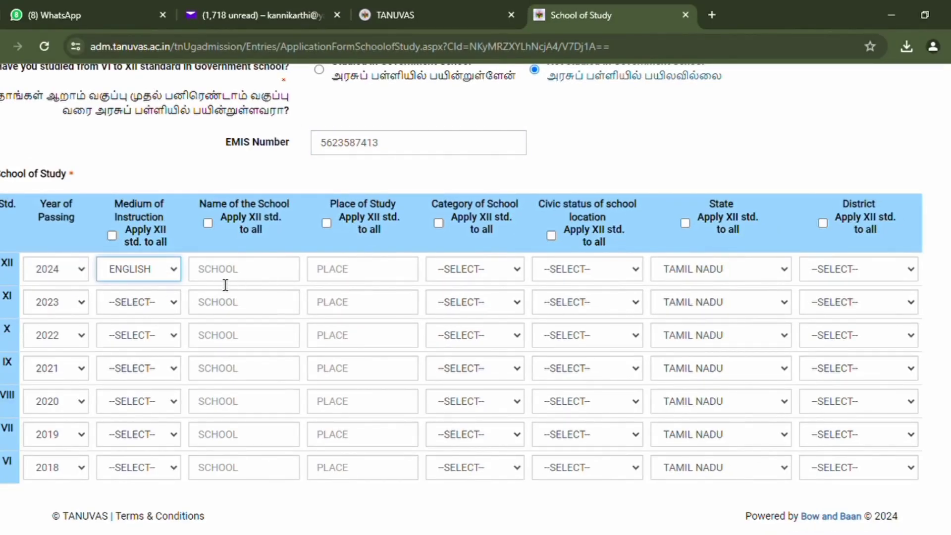
{"action": "left_click", "coordinate": [112, 236]}
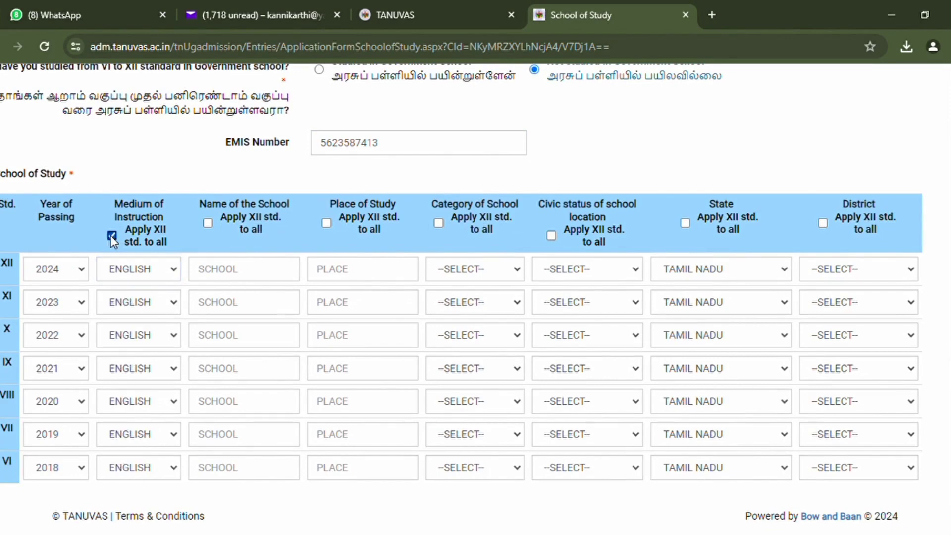
{"action": "left_click", "coordinate": [282, 278]}
{"action": "type", "text": "VIVEKANAND"}
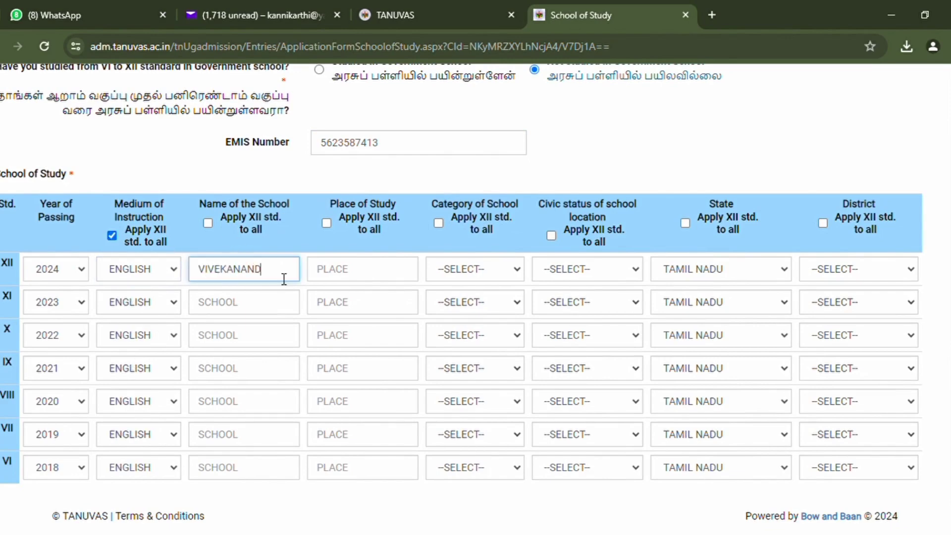
{"action": "type", "text": "A HIGHER SECONDARY SCHOOL"}
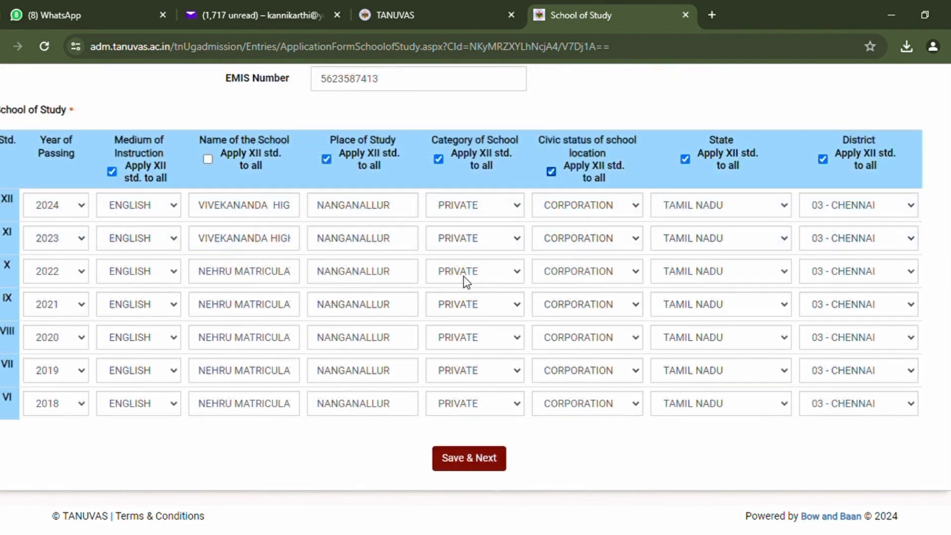
{"action": "left_click", "coordinate": [467, 459]}
{"action": "left_click", "coordinate": [376, 312]}
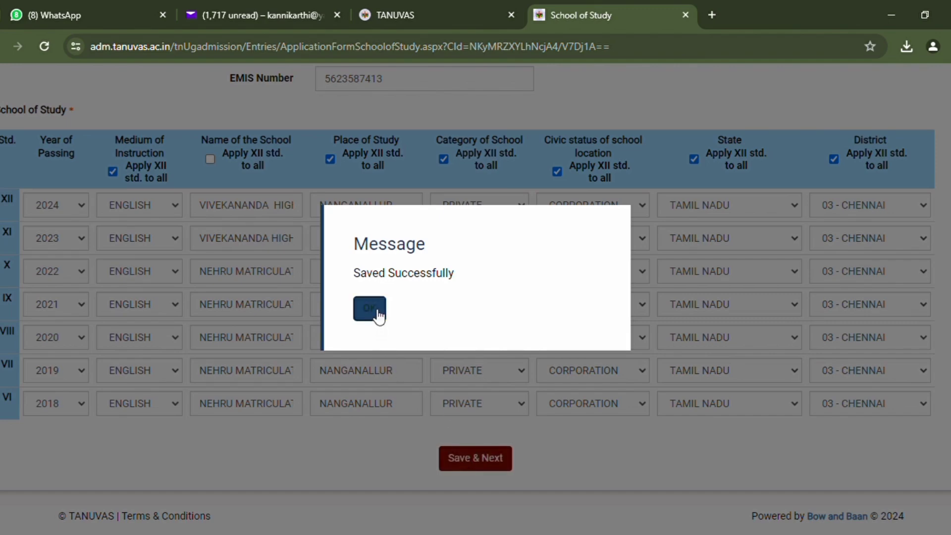
{"action": "scroll", "coordinate": [391, 315], "scroll_direction": "down", "scroll_amount": 5}
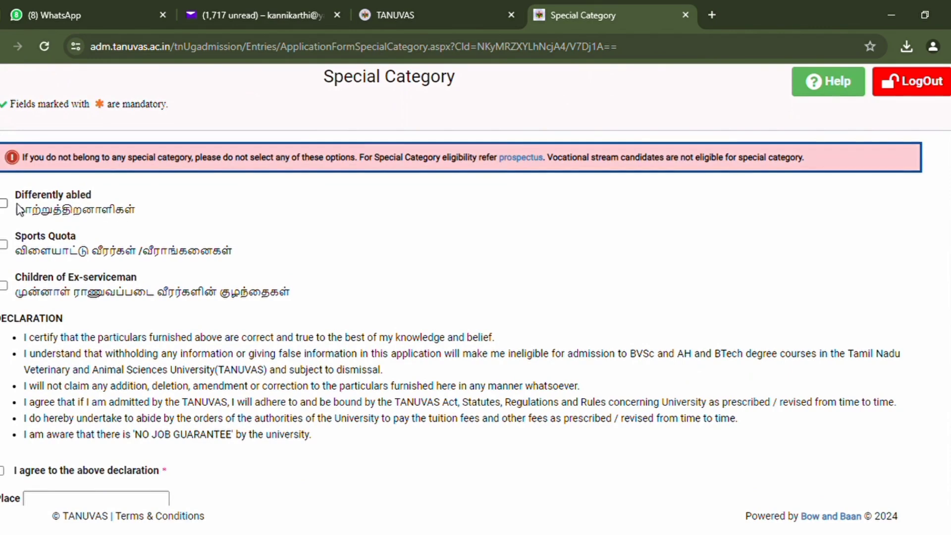
Leave Differently abled, Sports Quota and Ex-serviceman categories unticked after checking each
{"action": "left_click", "coordinate": [3, 203]}
{"action": "left_click", "coordinate": [36, 273]}
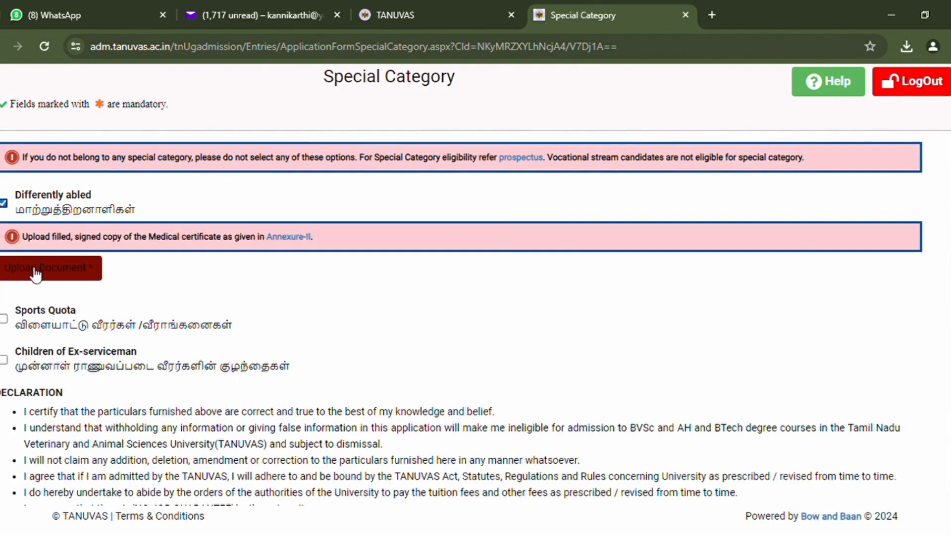
{"action": "left_click", "coordinate": [4, 204]}
{"action": "left_click", "coordinate": [4, 244]}
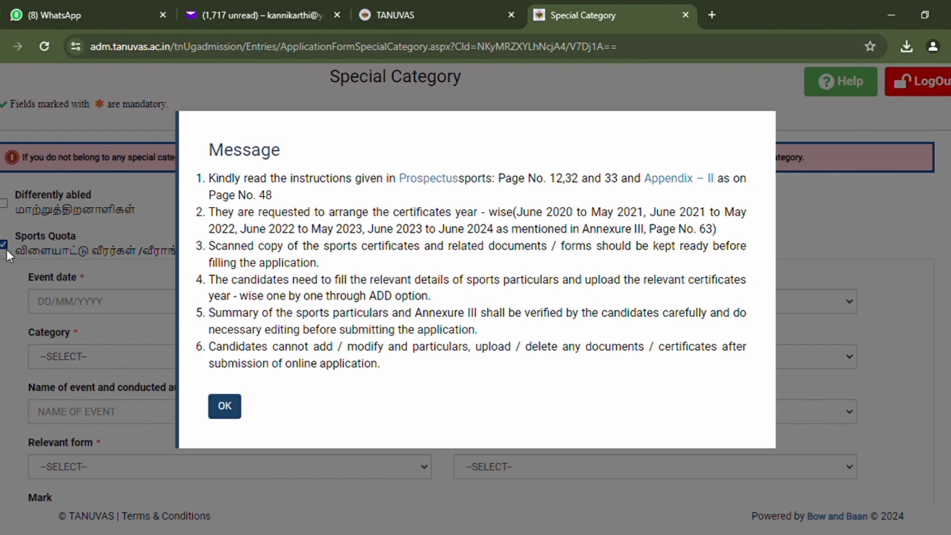
{"action": "left_click", "coordinate": [225, 406]}
{"action": "scroll", "coordinate": [230, 410], "scroll_direction": "down", "scroll_amount": 2}
{"action": "left_click", "coordinate": [4, 172]}
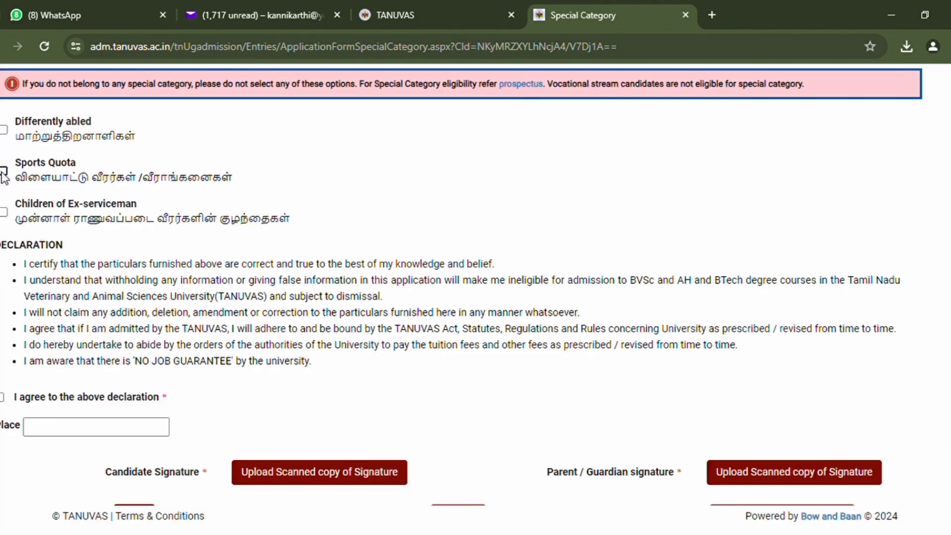
{"action": "scroll", "coordinate": [4, 176], "scroll_direction": "down", "scroll_amount": 2}
{"action": "left_click", "coordinate": [4, 139]}
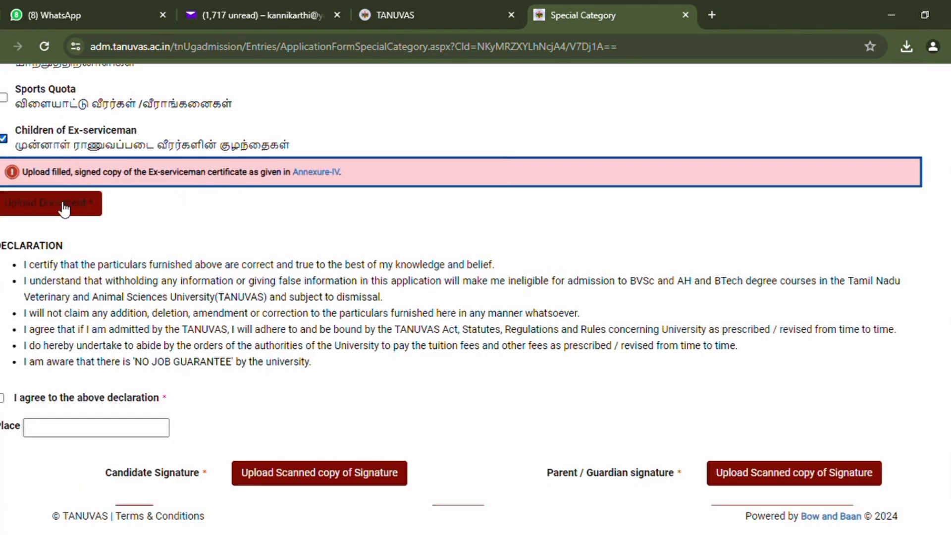
{"action": "left_click", "coordinate": [4, 139]}
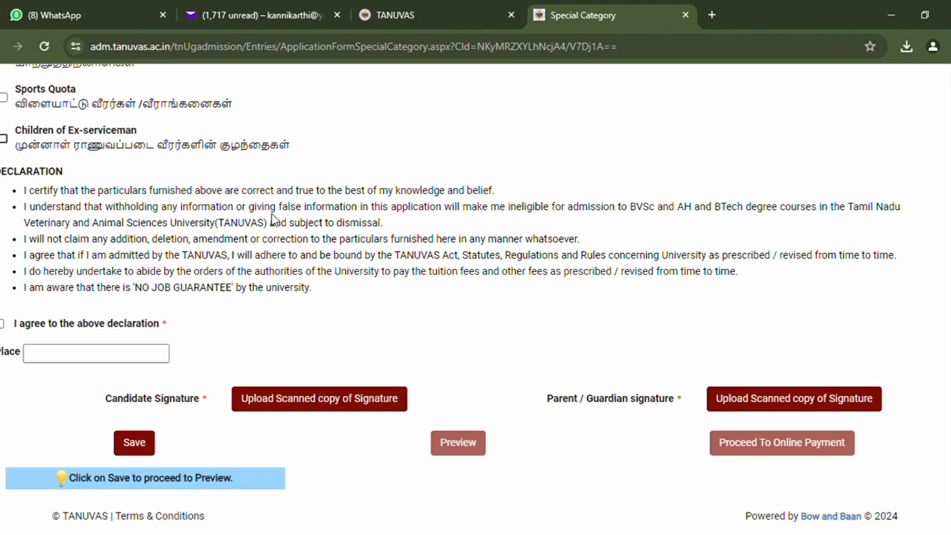
Agree to the declaration and enter Chennai as the place
{"action": "left_click", "coordinate": [2, 325]}
{"action": "scroll", "coordinate": [113, 318], "scroll_direction": "down", "scroll_amount": 1}
{"action": "left_click", "coordinate": [94, 336]}
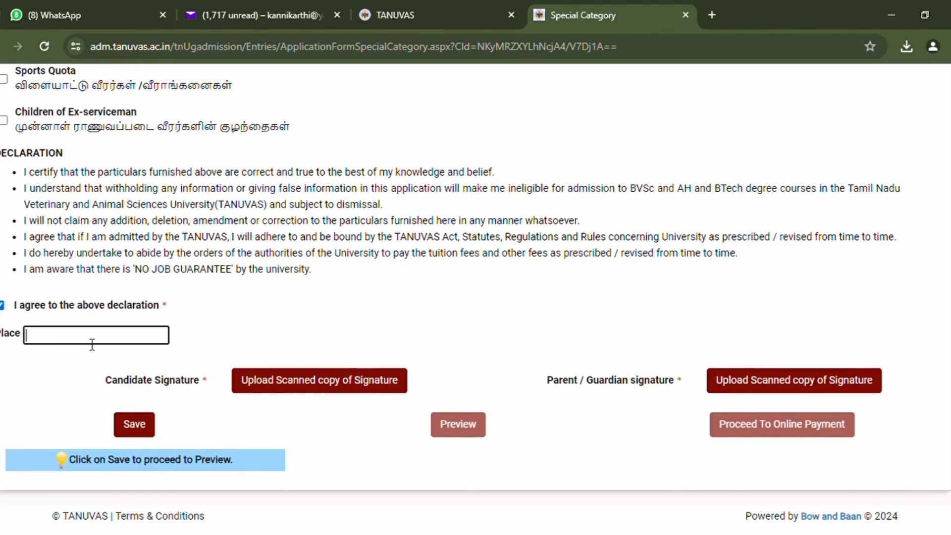
{"action": "type", "text": "chennai"}
{"action": "key", "text": "Delete"}
{"action": "type", "text": "C"}
Upload the candidate's and parent's signatures, save, and open the application preview
{"action": "left_click", "coordinate": [304, 388]}
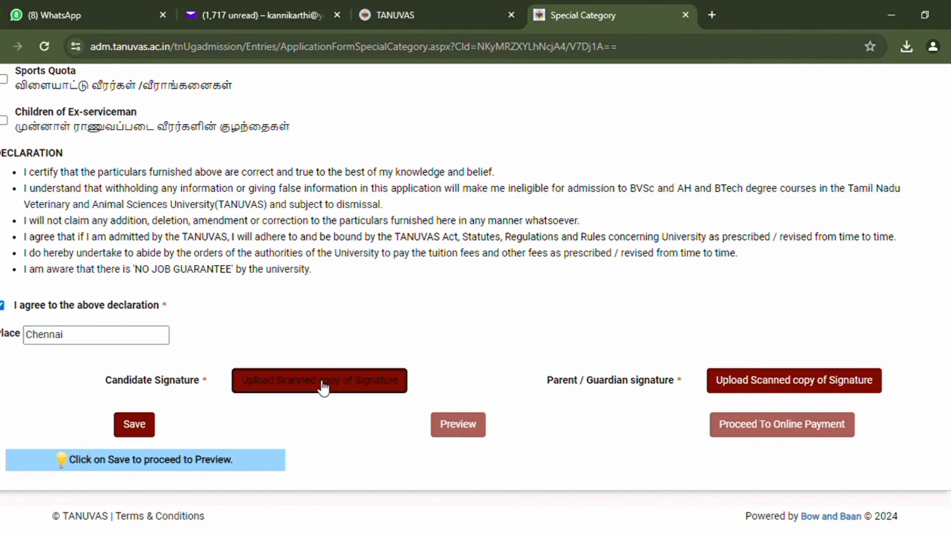
{"action": "left_click", "coordinate": [745, 387]}
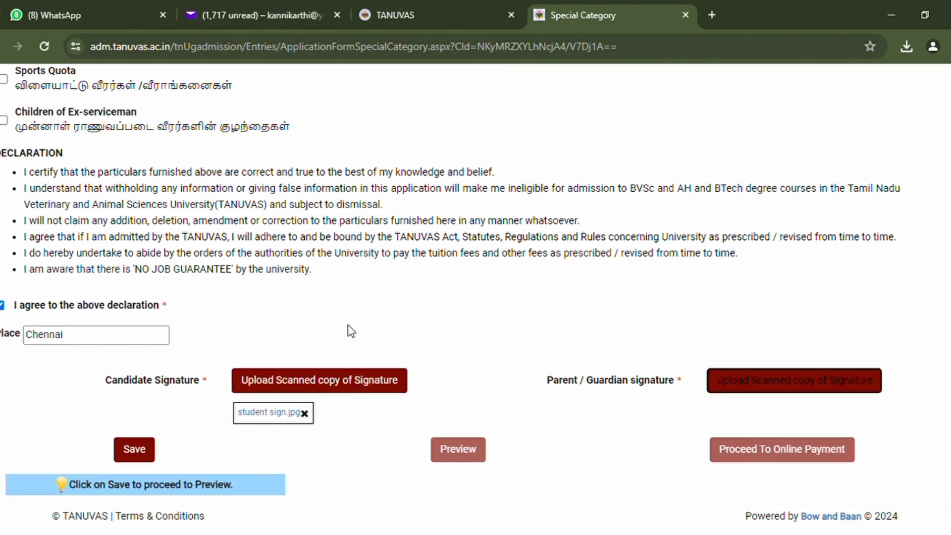
{"action": "scroll", "coordinate": [676, 349], "scroll_direction": "down", "scroll_amount": 1}
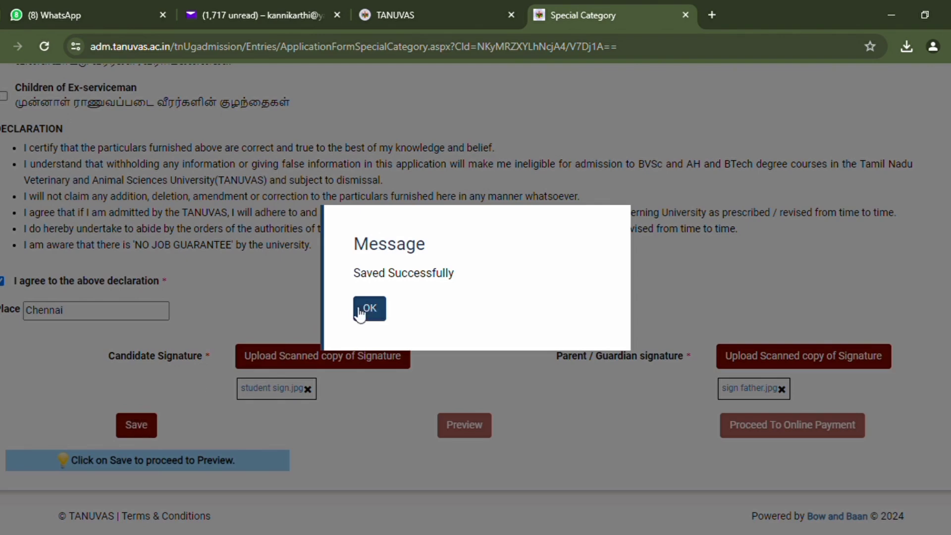
{"action": "left_click", "coordinate": [375, 309]}
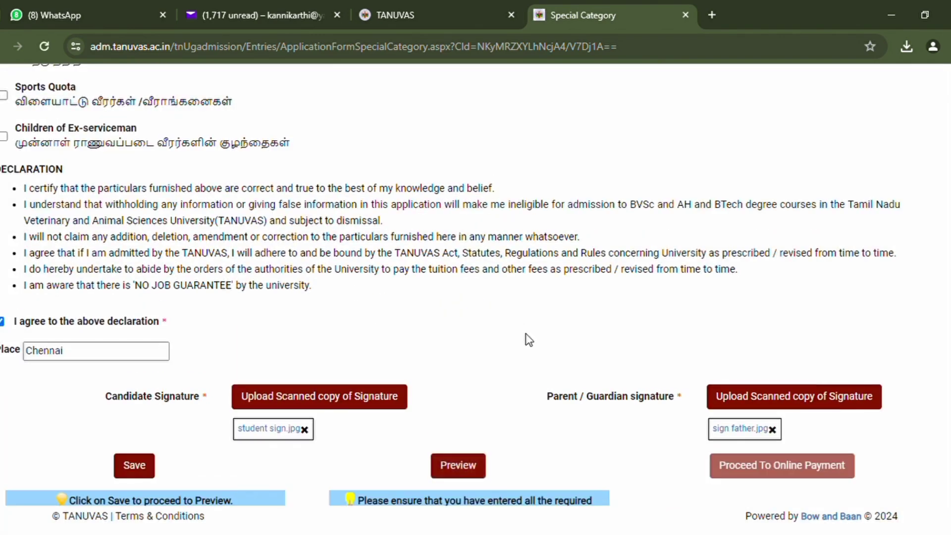
{"action": "left_click", "coordinate": [458, 397]}
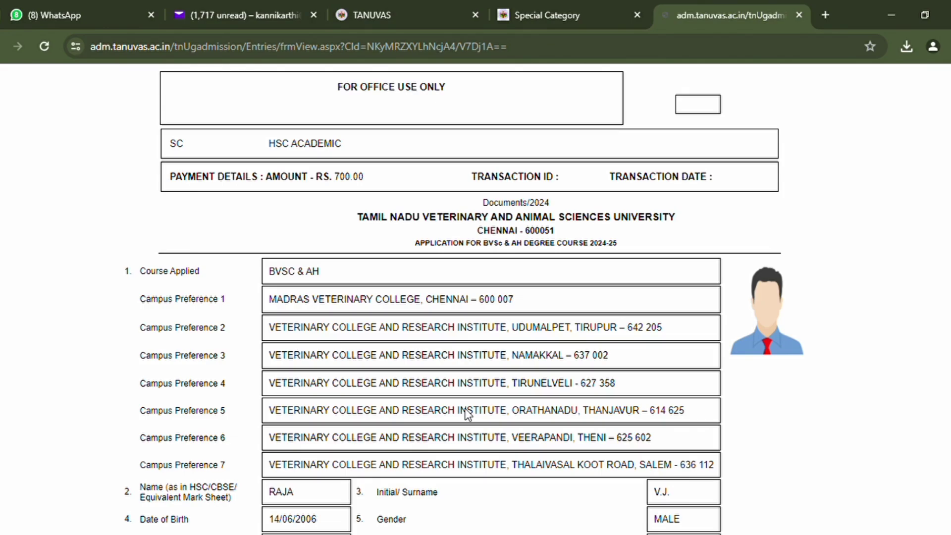
Scroll through the application preview, then return to the form and proceed to online payment
{"action": "scroll", "coordinate": [361, 265], "scroll_direction": "down", "scroll_amount": 20}
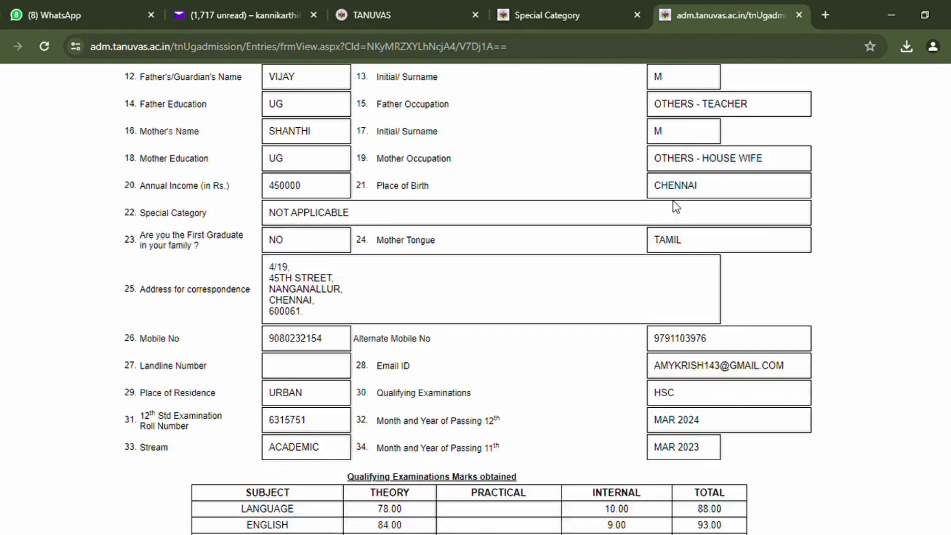
{"action": "scroll", "coordinate": [674, 211], "scroll_direction": "down", "scroll_amount": 20}
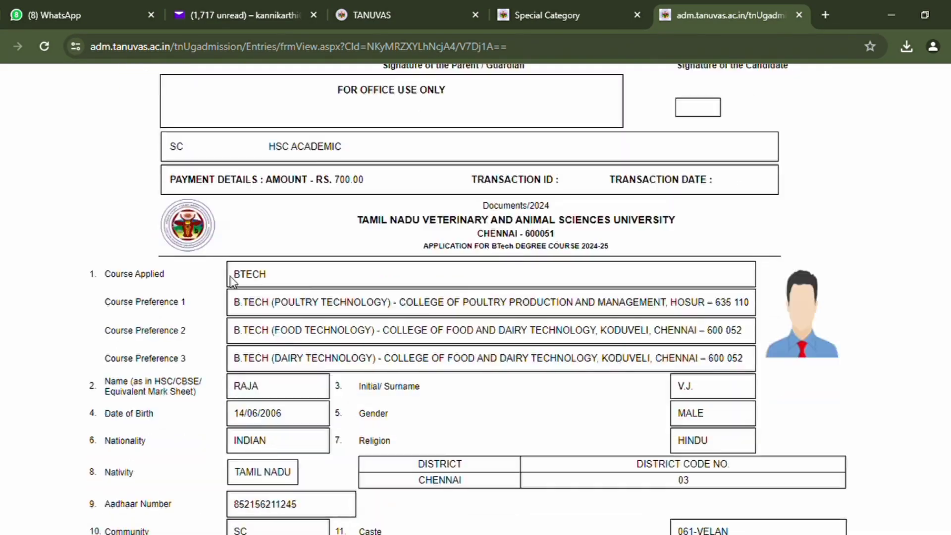
{"action": "scroll", "coordinate": [553, 273], "scroll_direction": "down", "scroll_amount": 20}
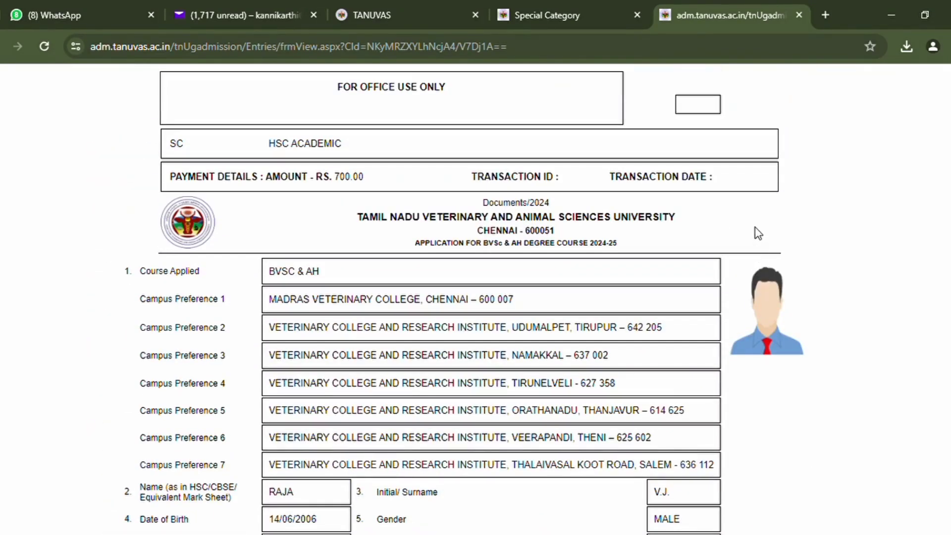
{"action": "left_click", "coordinate": [564, 15]}
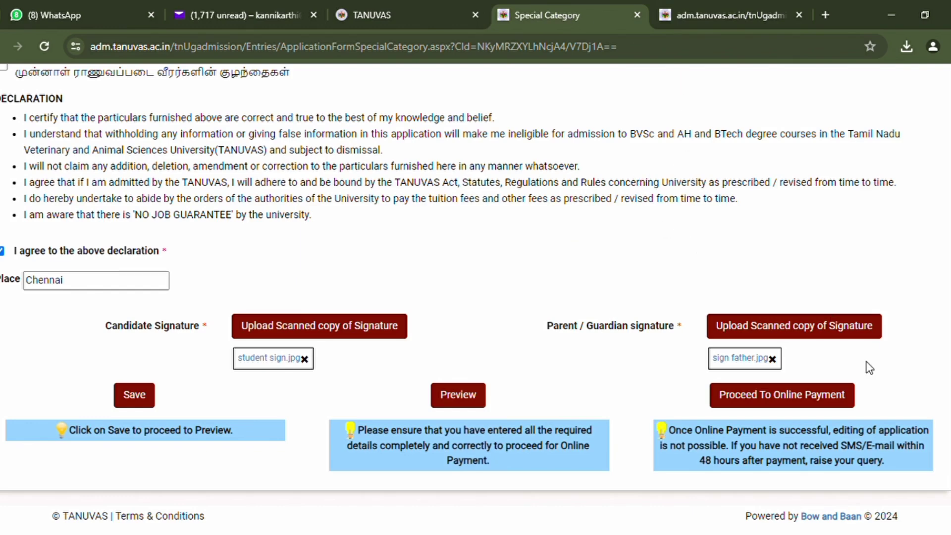
{"action": "left_click", "coordinate": [806, 403]}
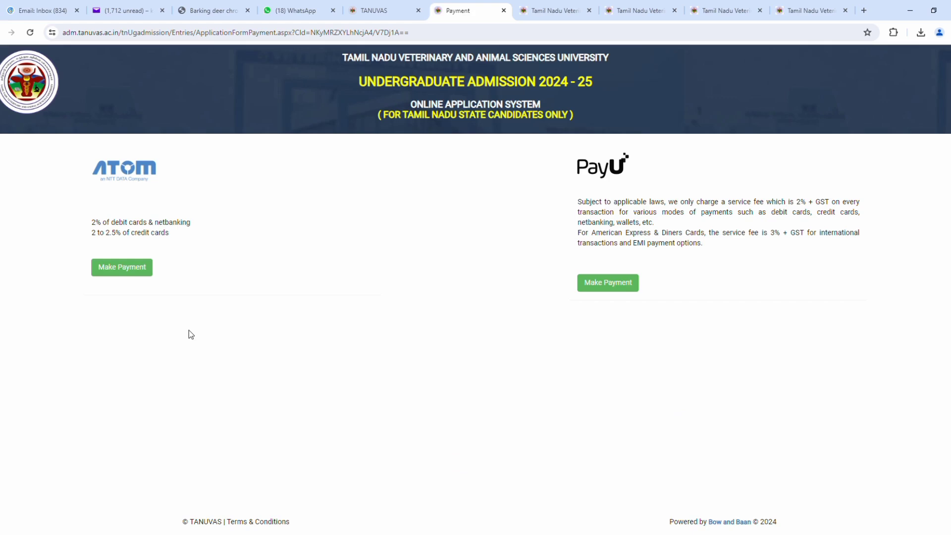
Choose Make Payment under ATOM and acknowledge the message to reach the ₹700.00 page
{"action": "left_click", "coordinate": [124, 276]}
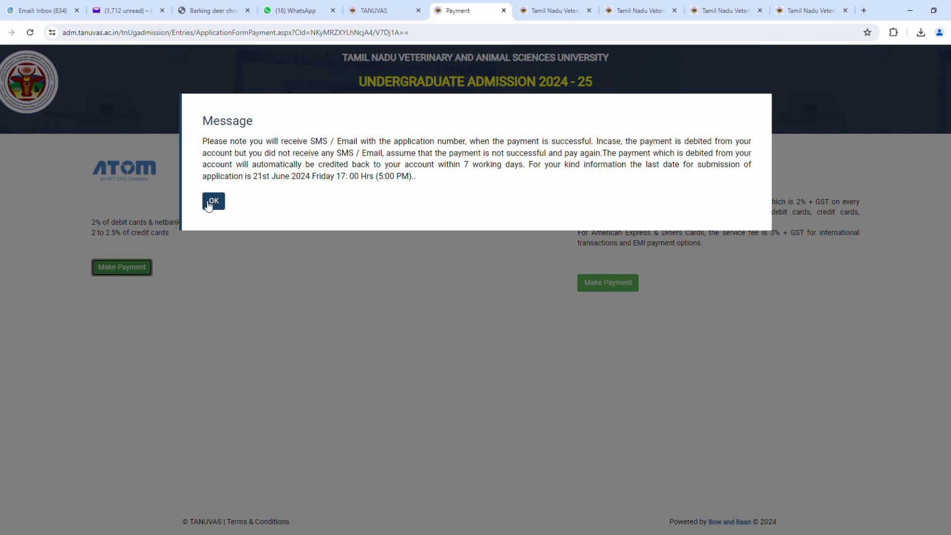
{"action": "left_click", "coordinate": [213, 203]}
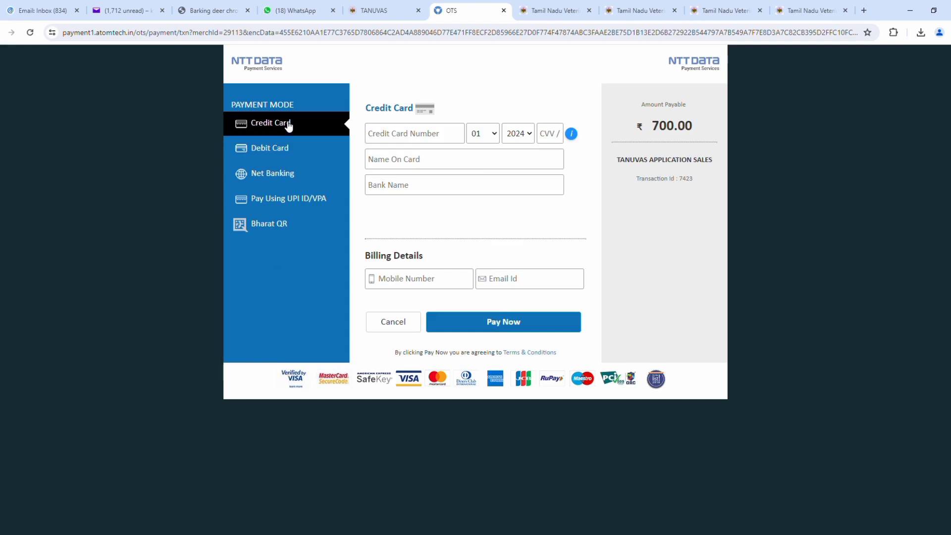
Browse Debit Card, Net Banking and UPI modes, select Bharat QR, and start the billing mobile number
{"action": "scroll", "coordinate": [289, 127], "scroll_direction": "down", "scroll_amount": 1}
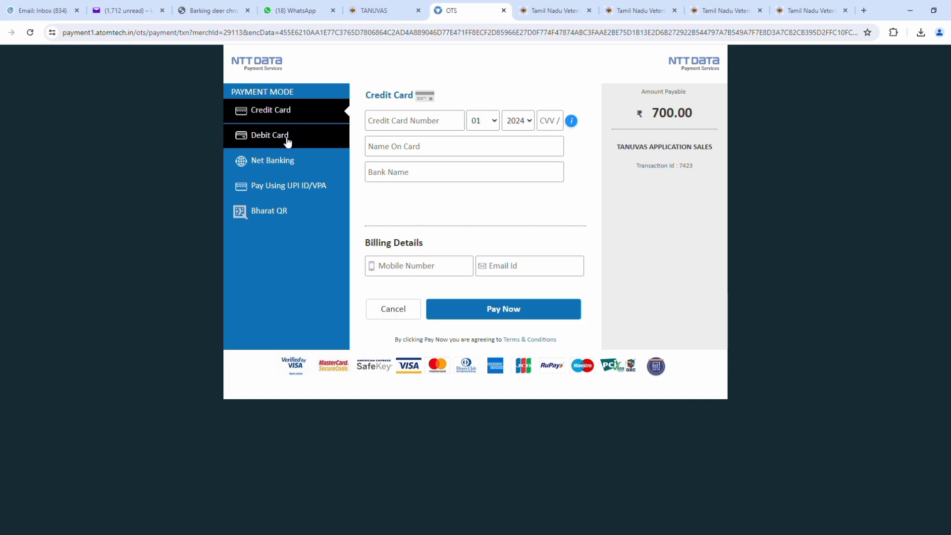
{"action": "left_click", "coordinate": [288, 142]}
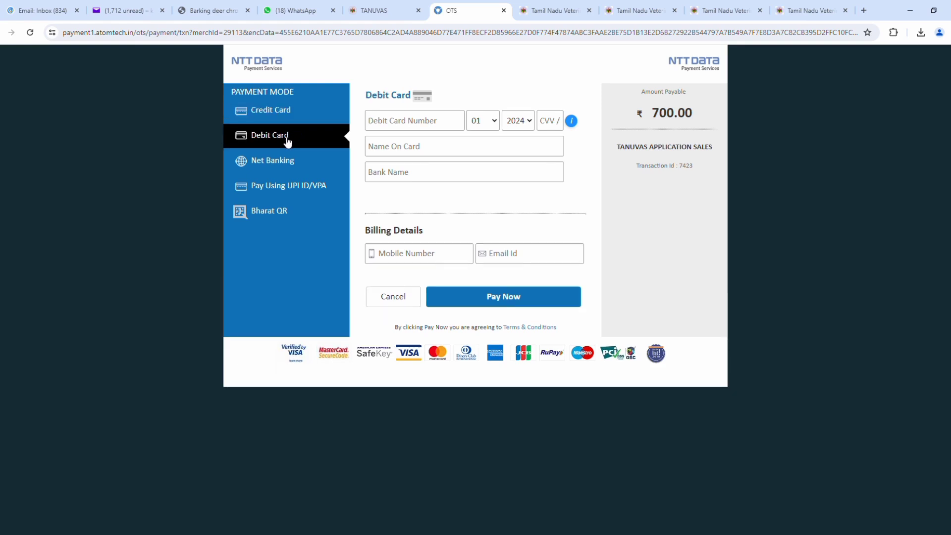
{"action": "left_click", "coordinate": [278, 169]}
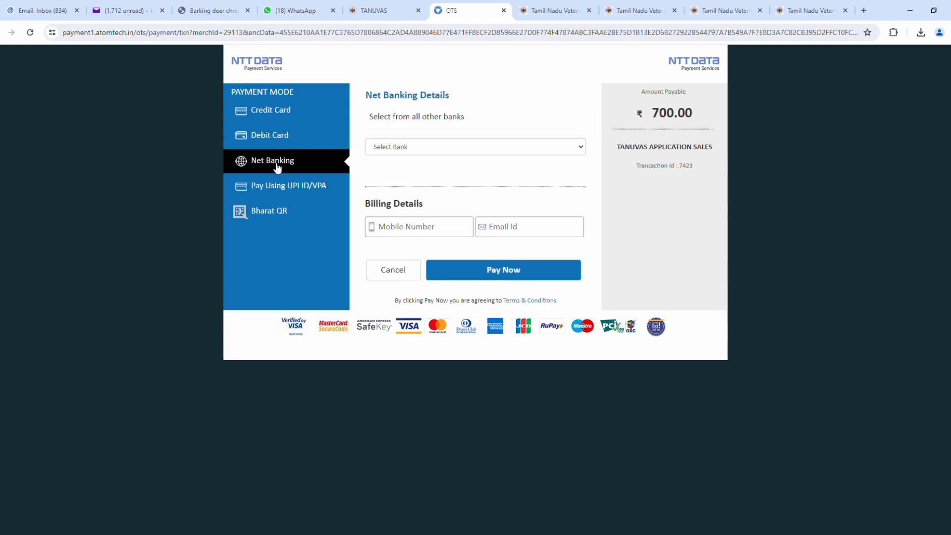
{"action": "left_click", "coordinate": [302, 188]}
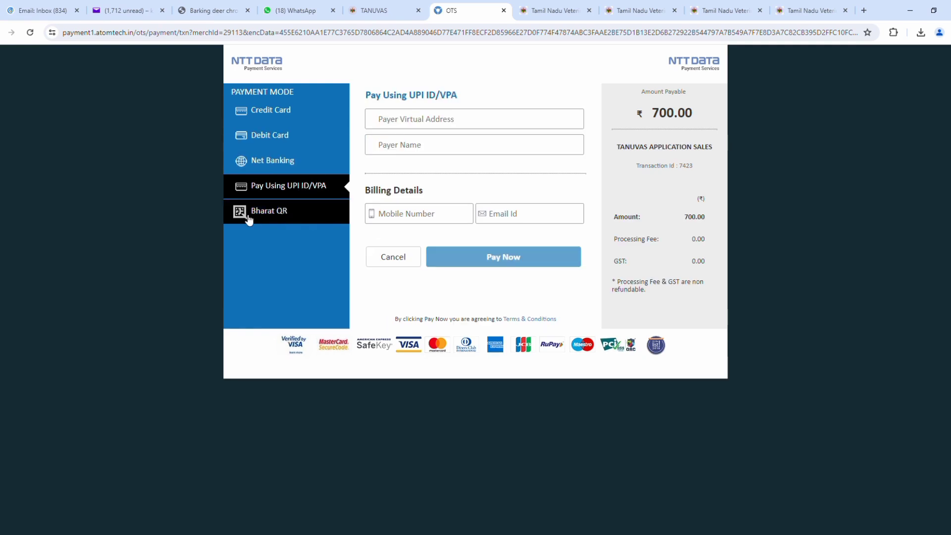
{"action": "left_click", "coordinate": [272, 218]}
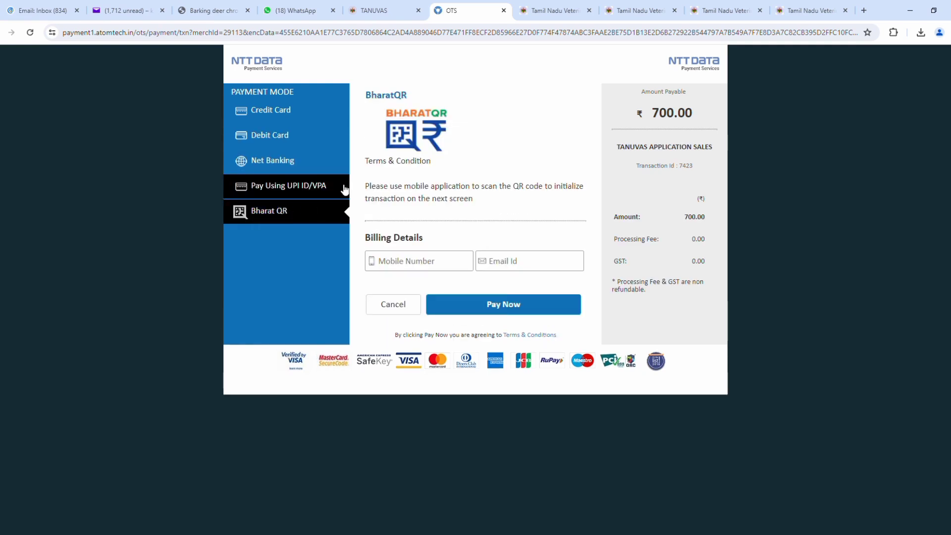
{"action": "left_click", "coordinate": [405, 255]}
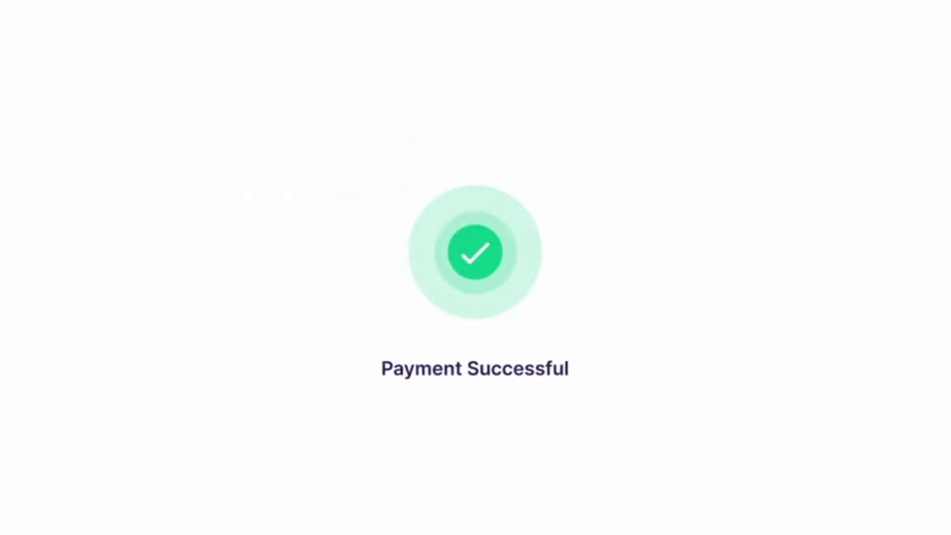